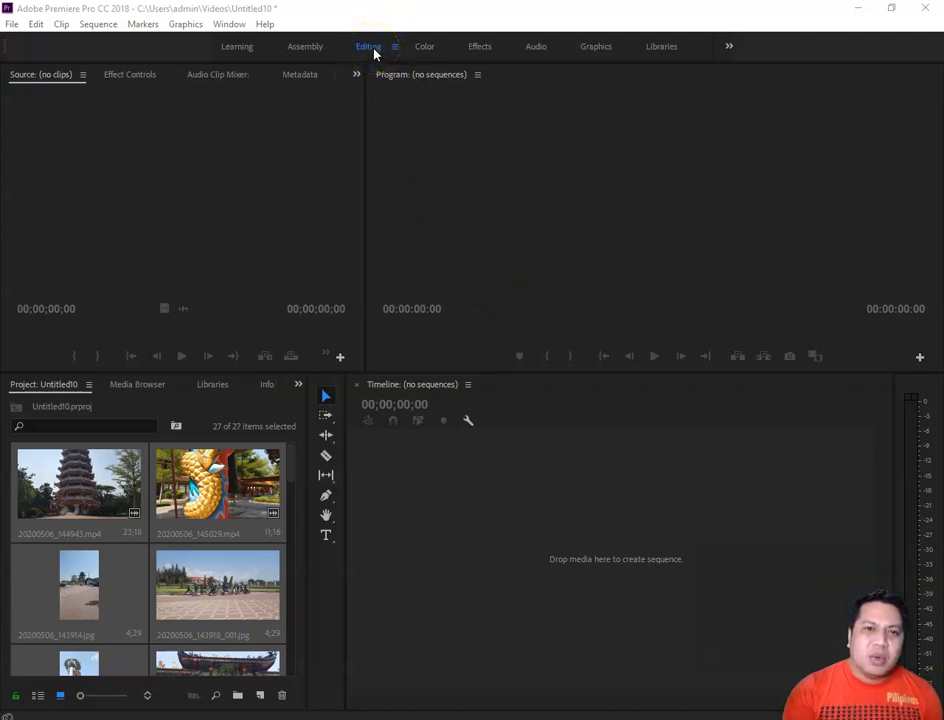
- Look through the Learning, Assembly, Color, Effects, Graphics and Libraries workspaces, and return to the Editing workspace
left_click(240, 46)
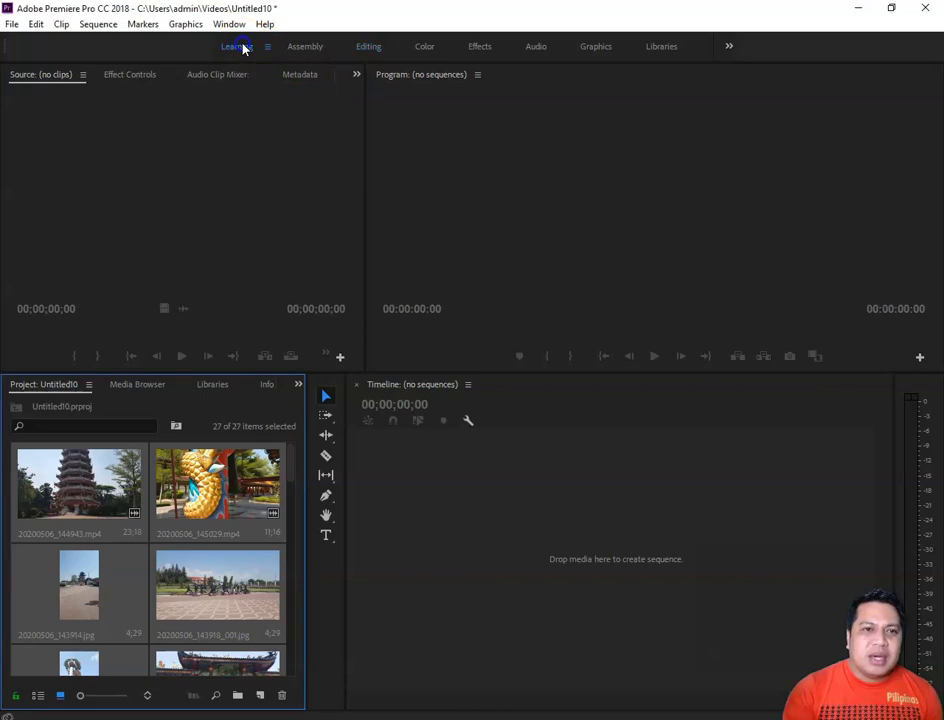
left_click(368, 46)
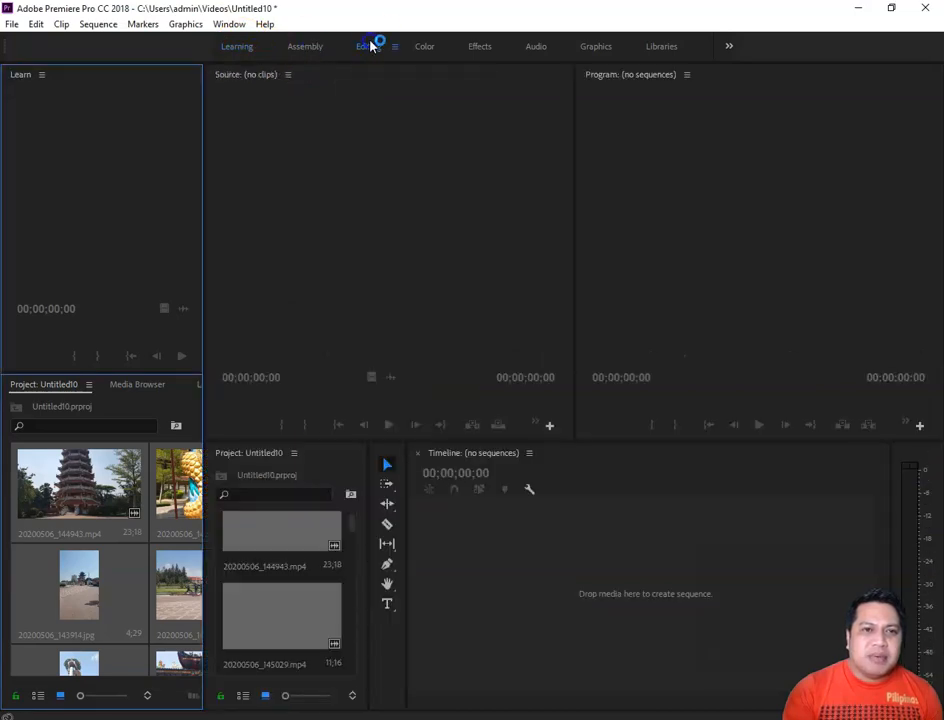
left_click(305, 47)
left_click(425, 45)
left_click(478, 46)
left_click(597, 46)
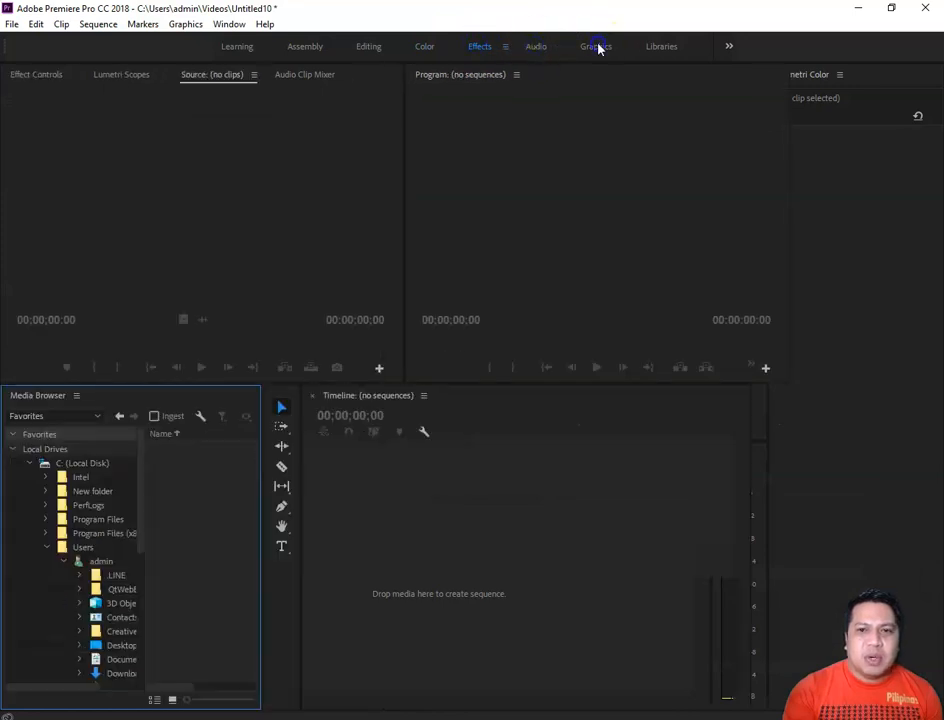
left_click(667, 47)
left_click(369, 47)
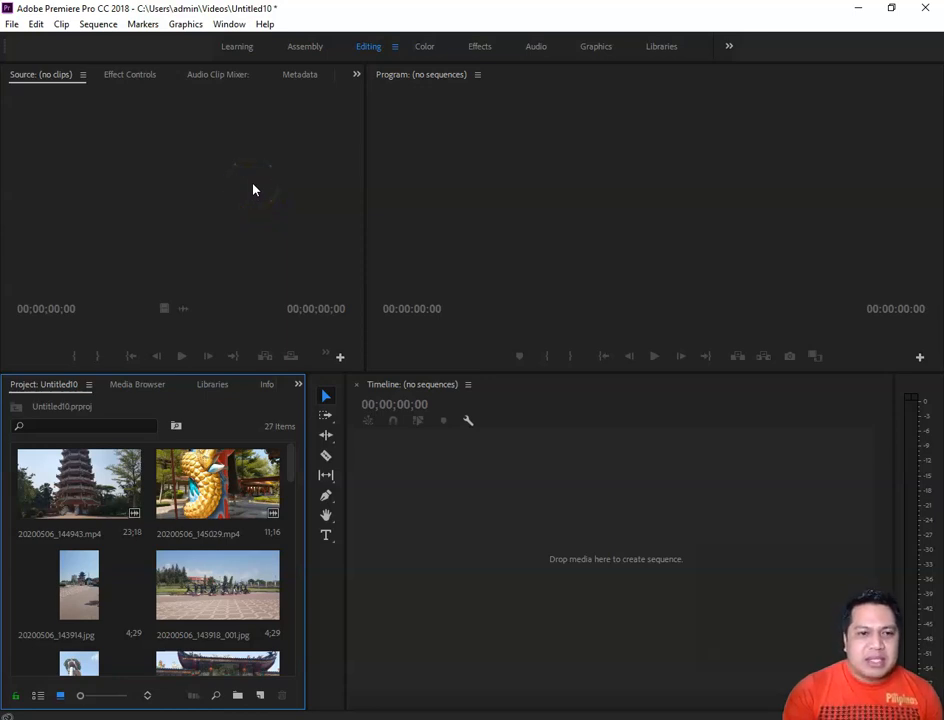
- Go through the Project, Source, Program and Timeline areas of the Editing workspace one after another
left_click(238, 410)
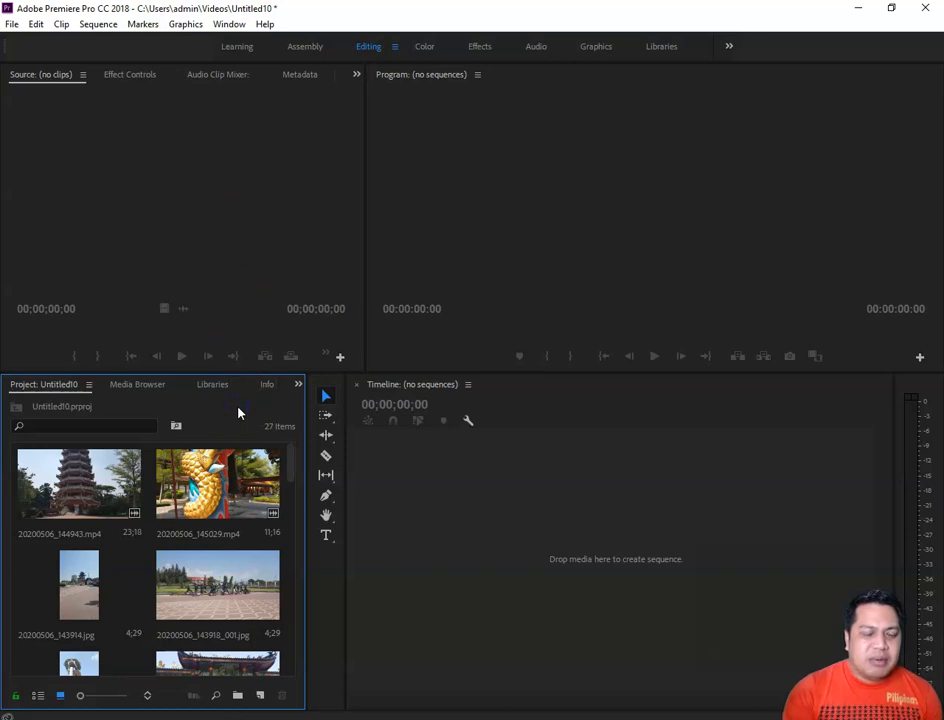
left_click(195, 148)
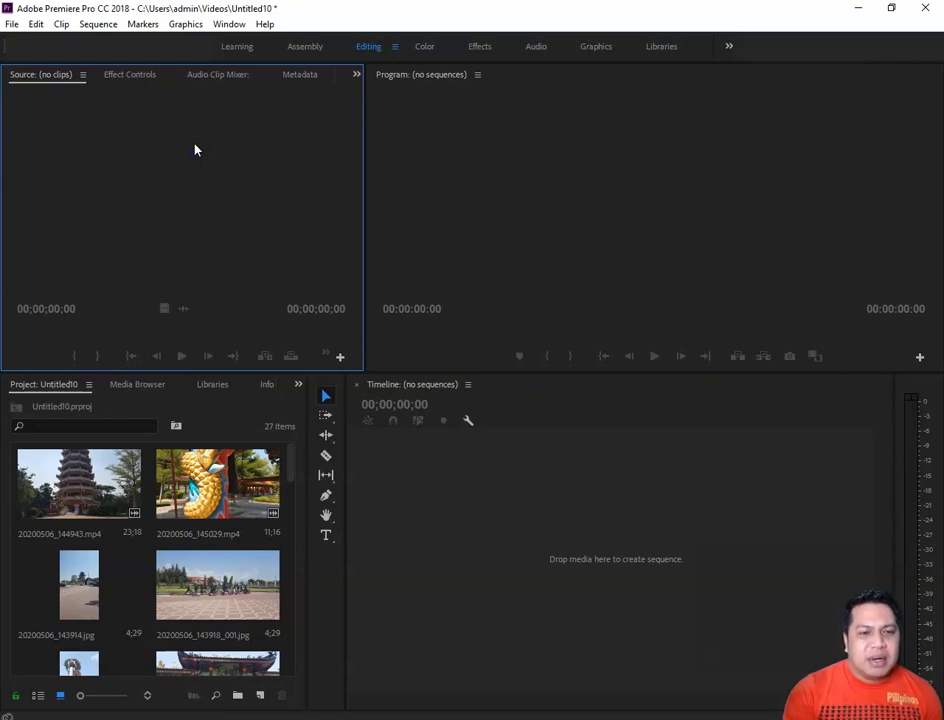
left_click(451, 143)
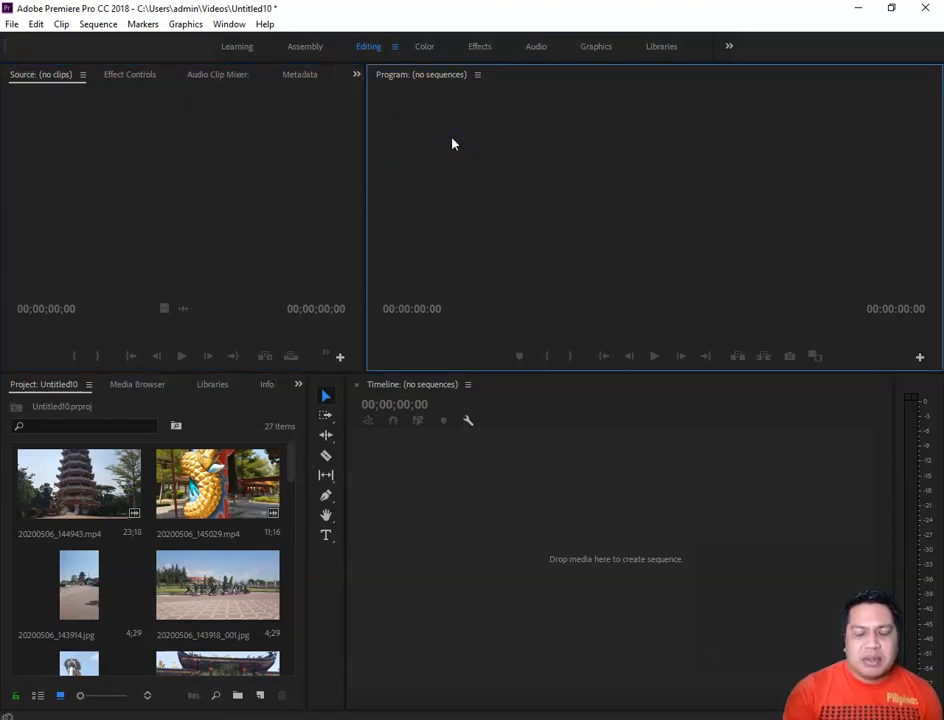
left_click(485, 465)
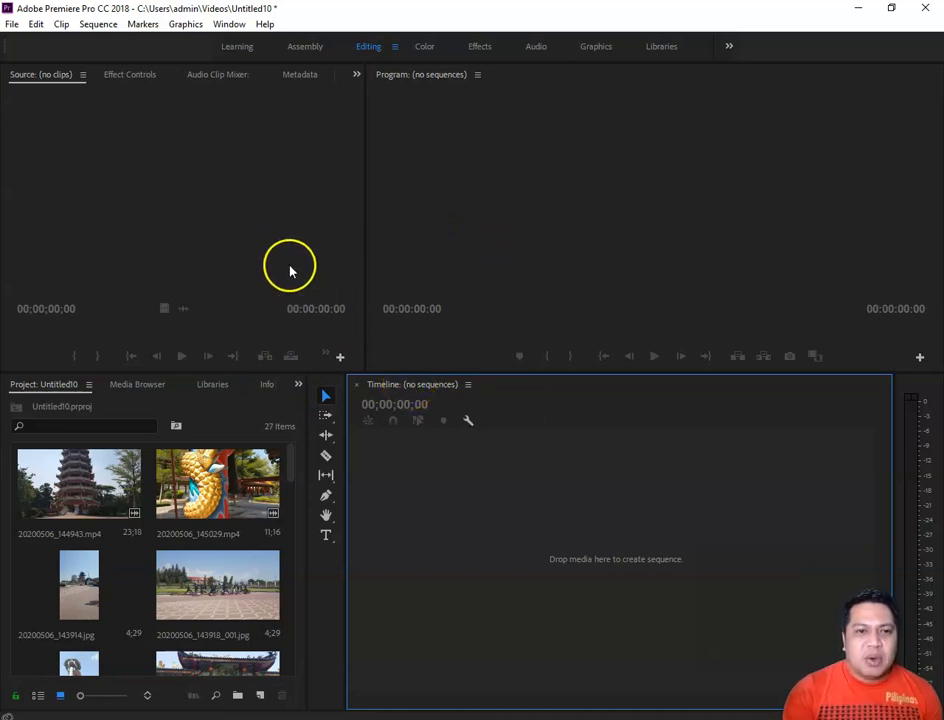
left_click(218, 412)
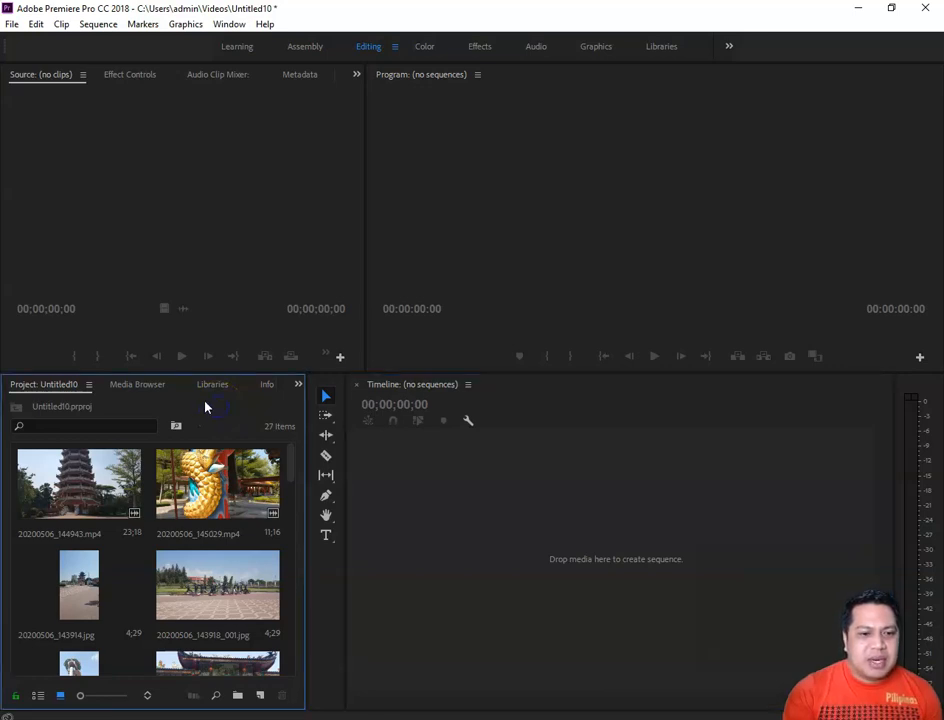
left_click(227, 246)
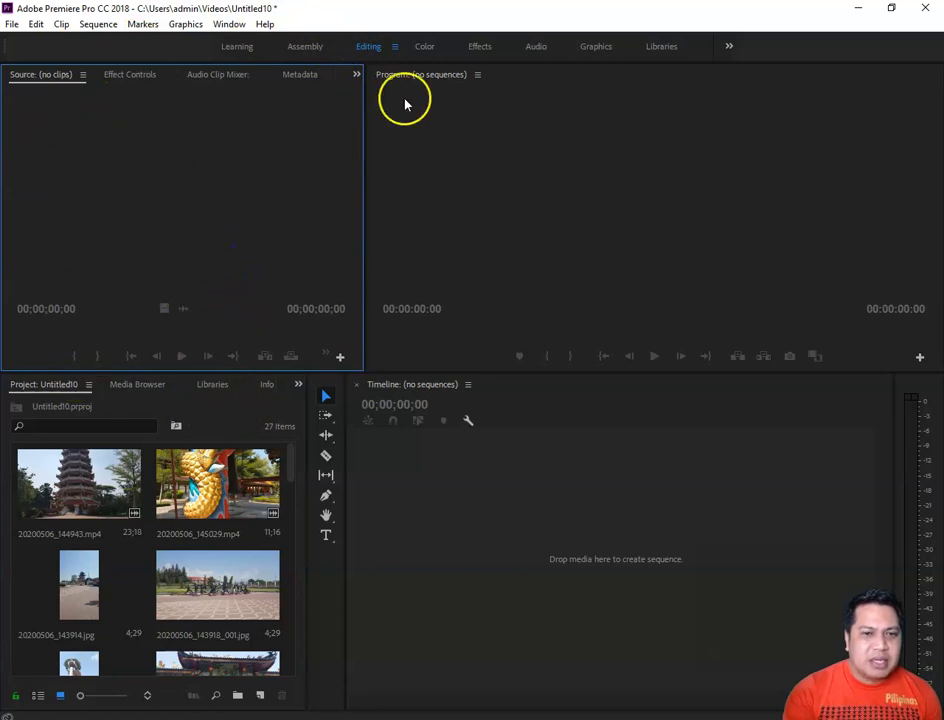
left_click(482, 162)
left_click(530, 405)
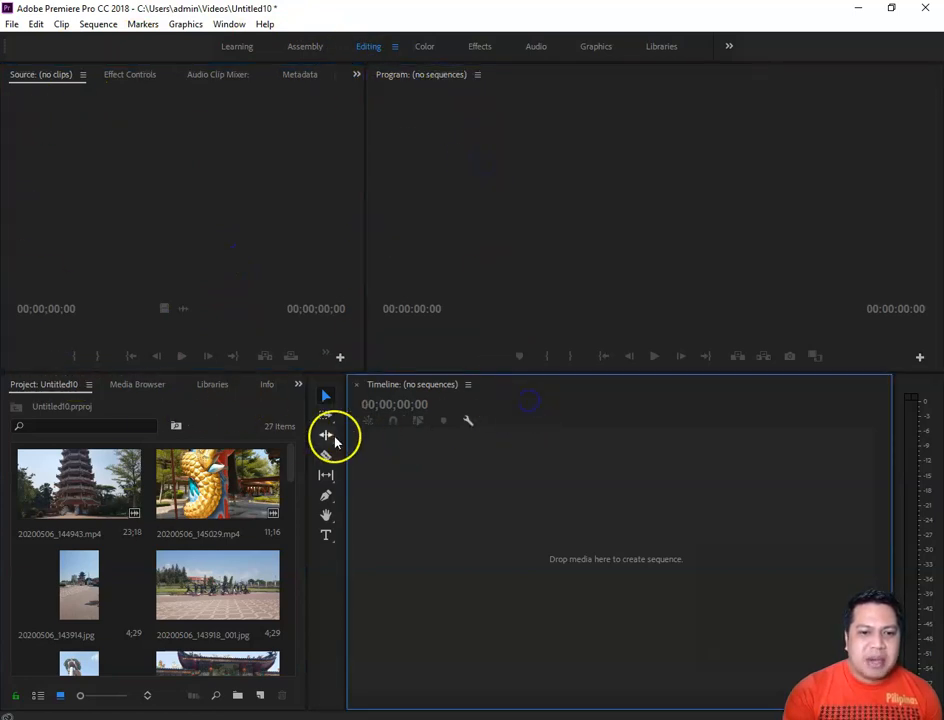
- Look through the imported video clips and images in the Untitled10 project
left_click(264, 405)
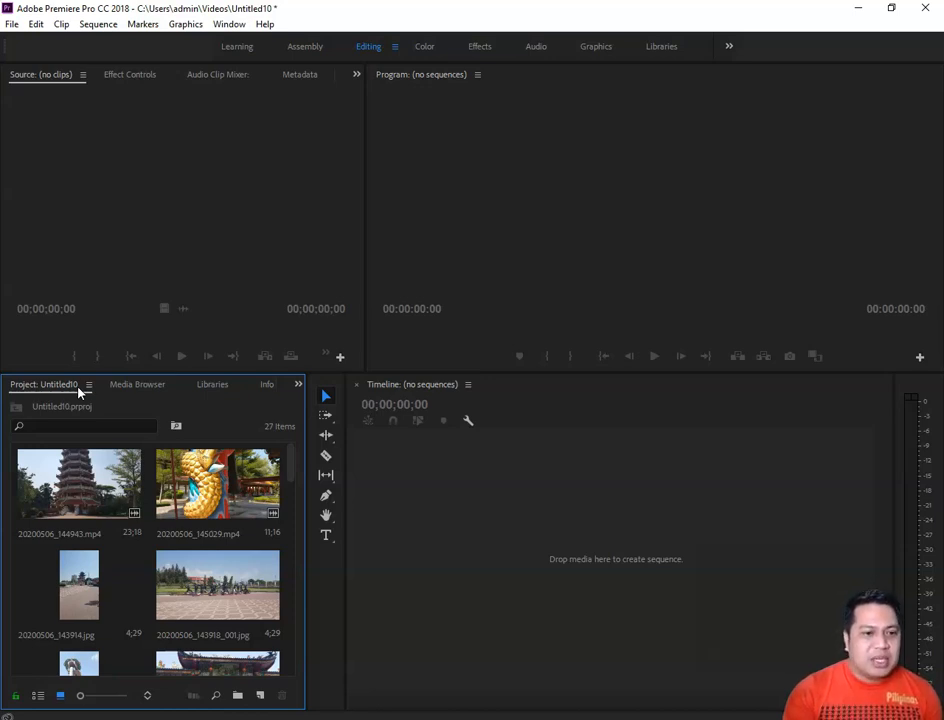
scroll(231, 537, "down", 2)
scroll(231, 535, "down", 1)
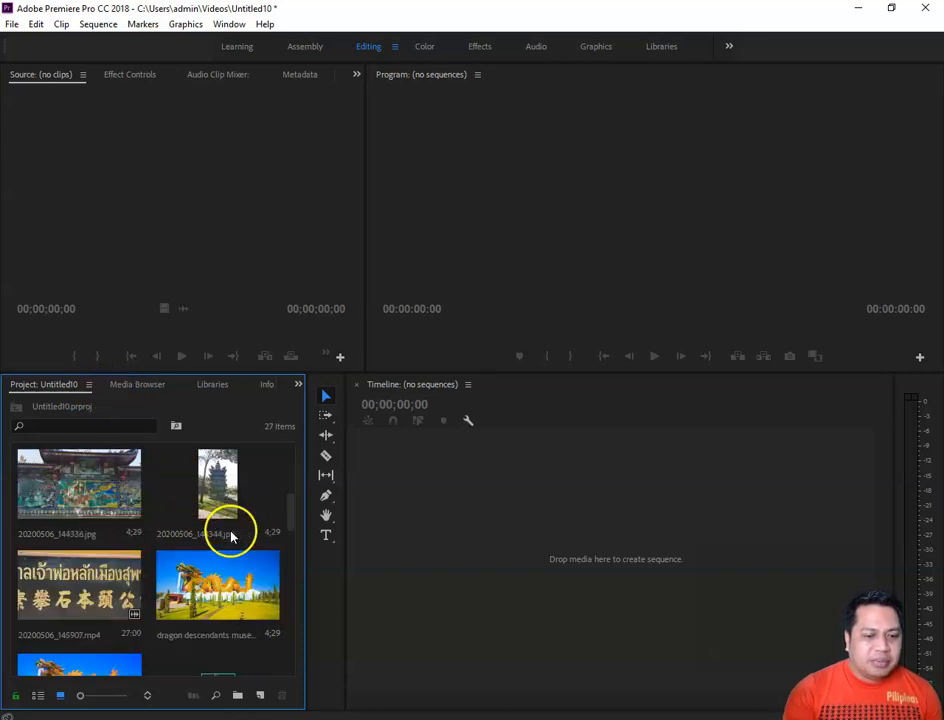
scroll(231, 535, "up", 1)
scroll(230, 540, "down", 2)
scroll(226, 555, "up", 2)
scroll(226, 555, "down", 2)
scroll(228, 540, "up", 3)
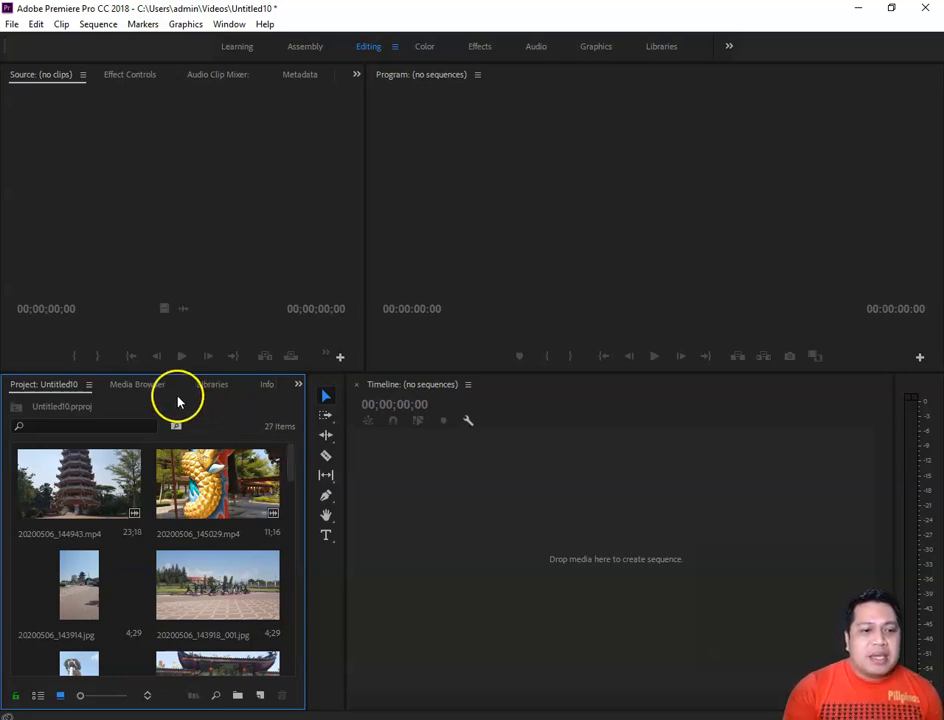
- Compare the project media with the Media Browser and look into the C: and D: local drives there
left_click(134, 386)
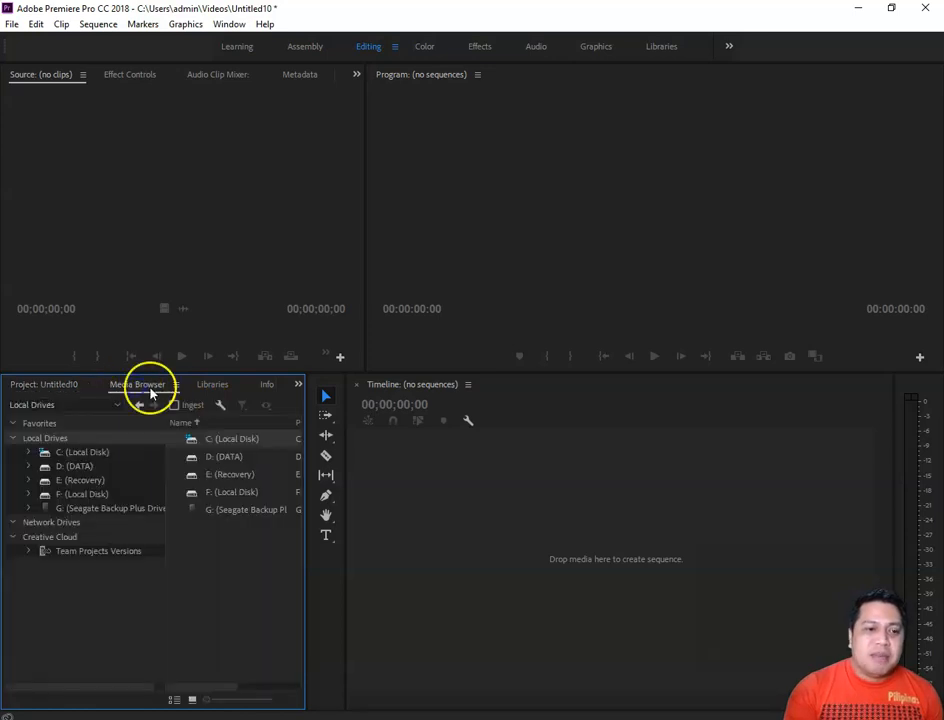
left_click(60, 384)
left_click(126, 385)
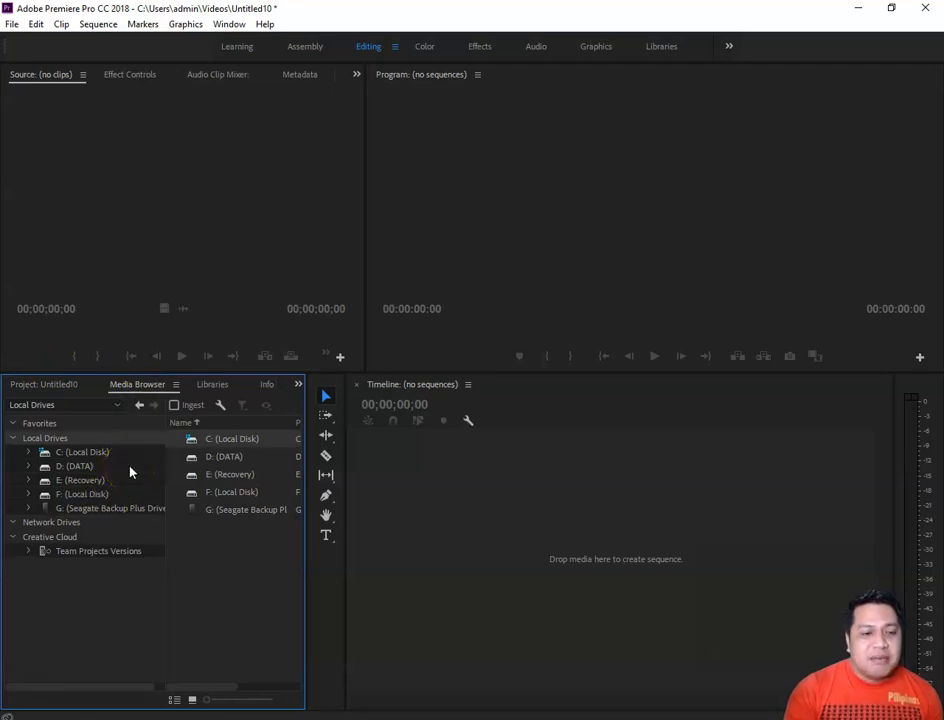
left_click(28, 453)
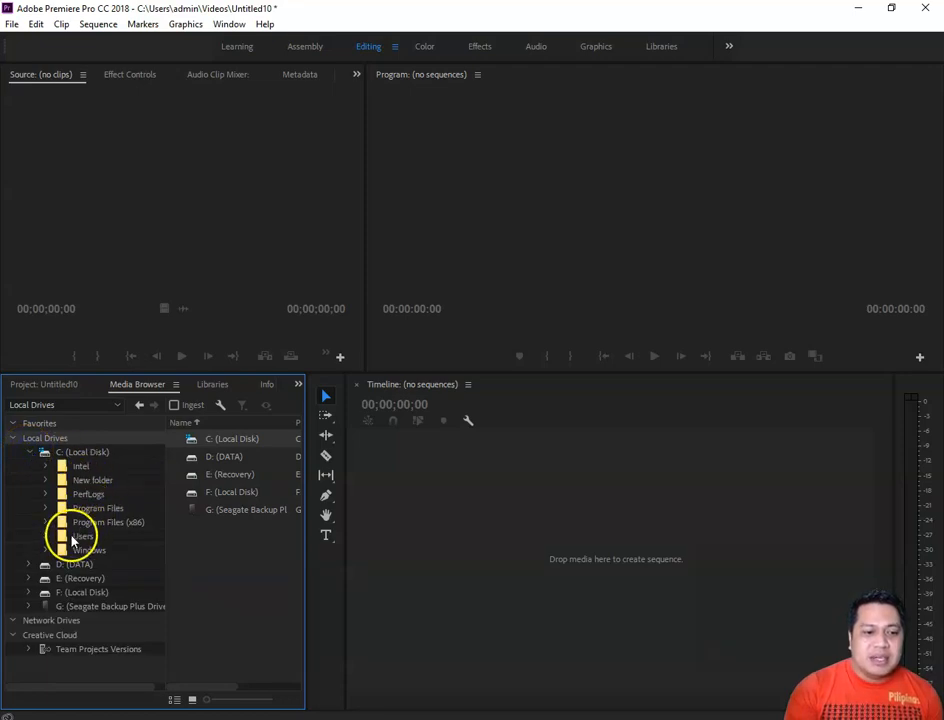
left_click(28, 565)
left_click(28, 565)
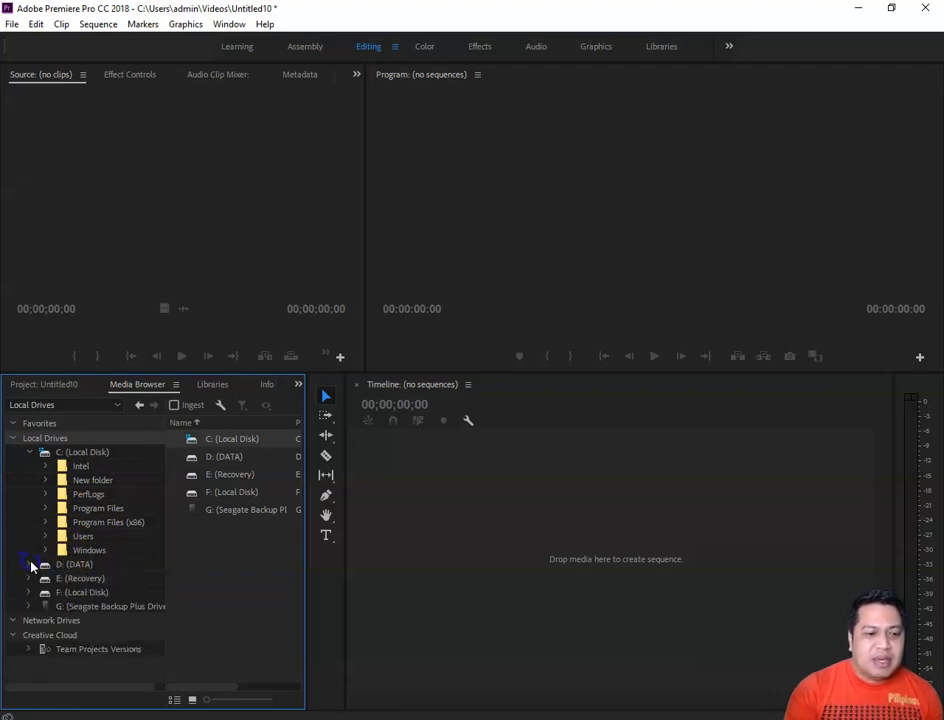
- Browse to the admin user's Pictures folder on drive C: and view the import options for the arrow image without importing it
left_click(80, 537)
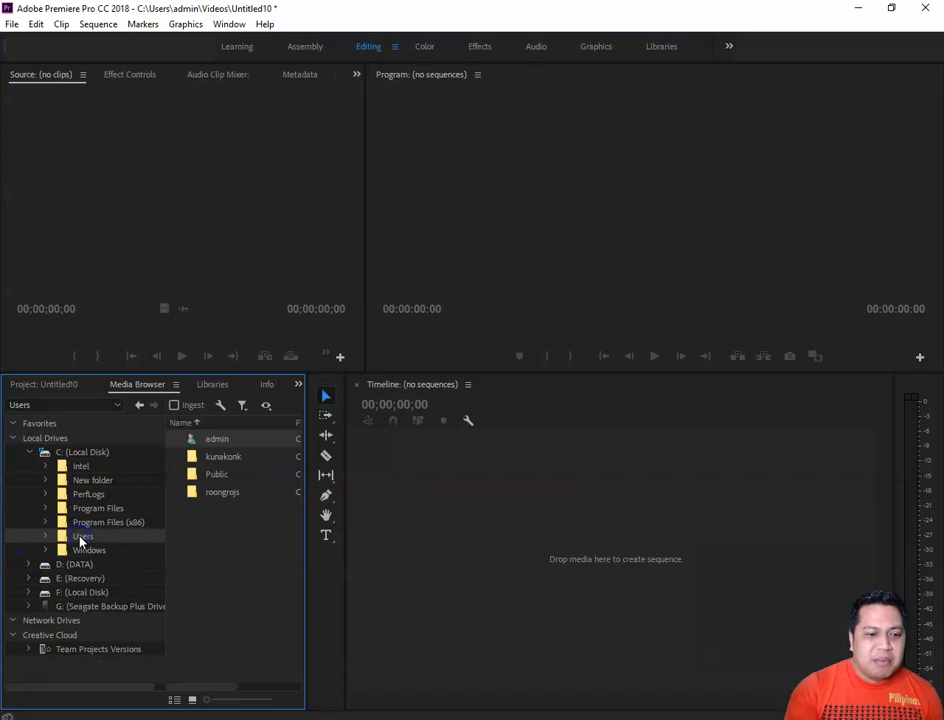
left_click(224, 440)
double_click(224, 440)
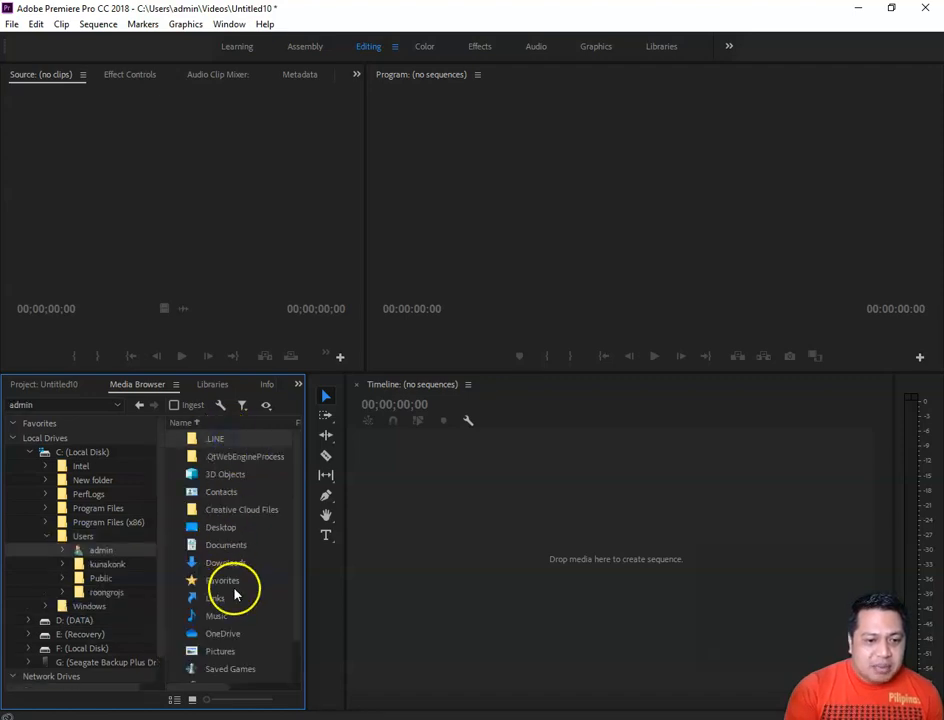
scroll(243, 585, "down", 1)
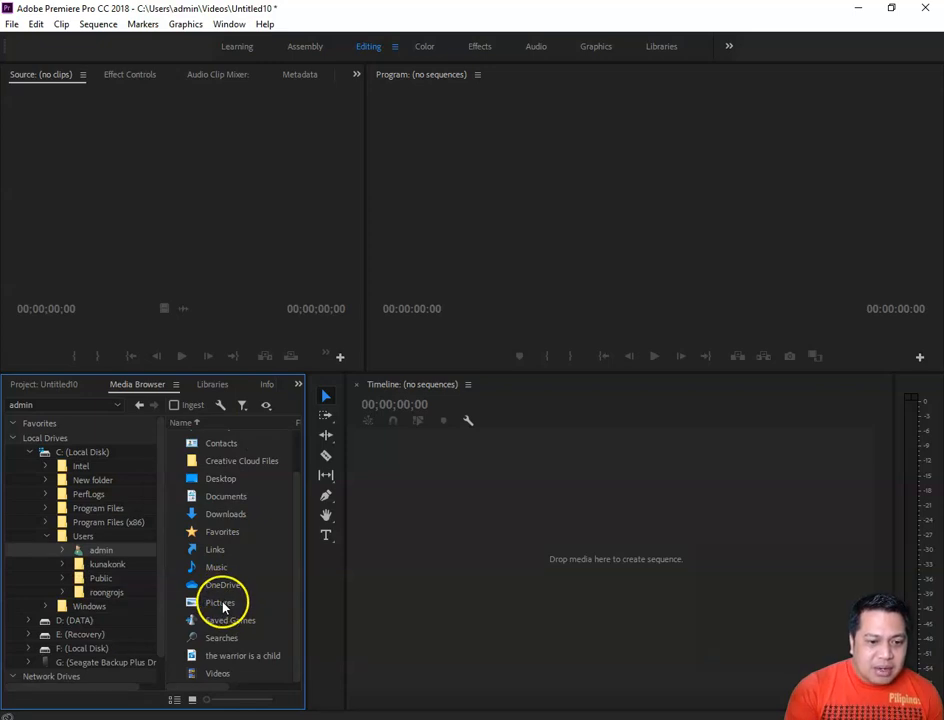
double_click(225, 602)
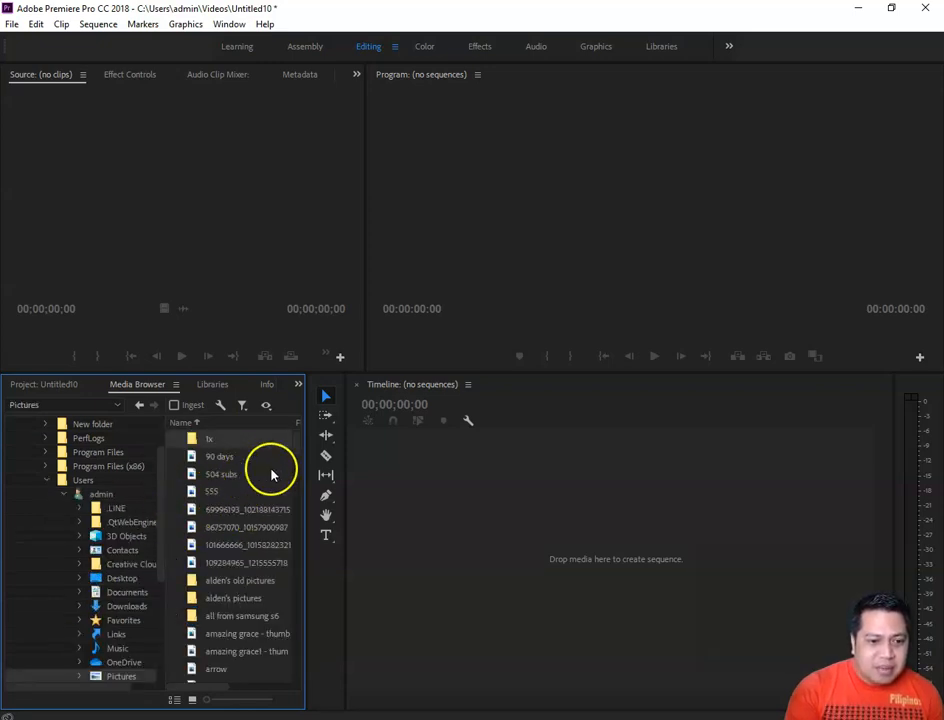
left_click_drag(299, 442, 297, 462)
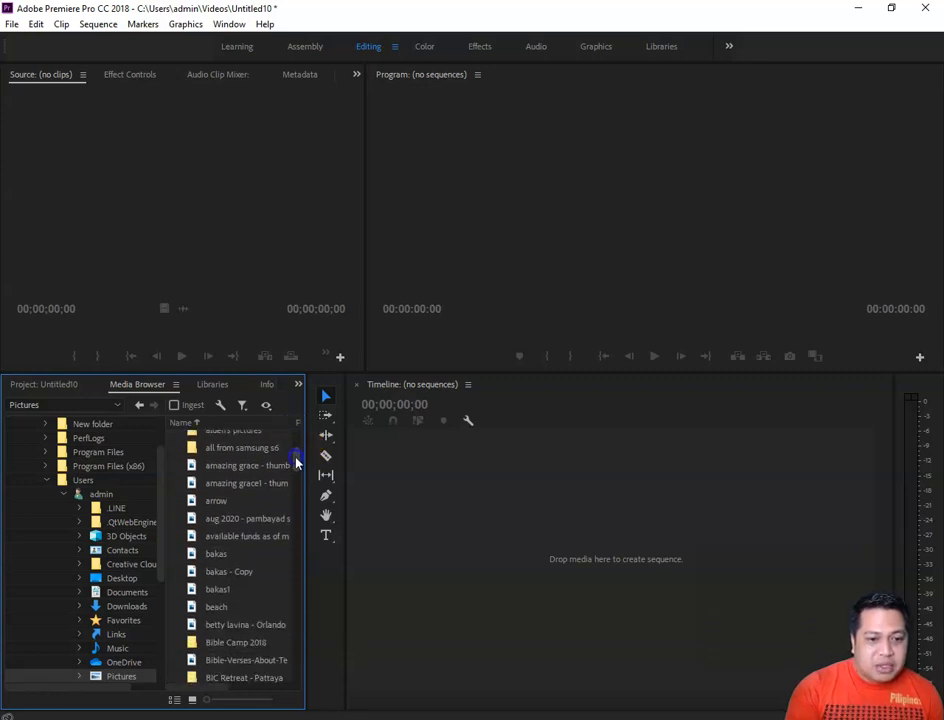
right_click(220, 505)
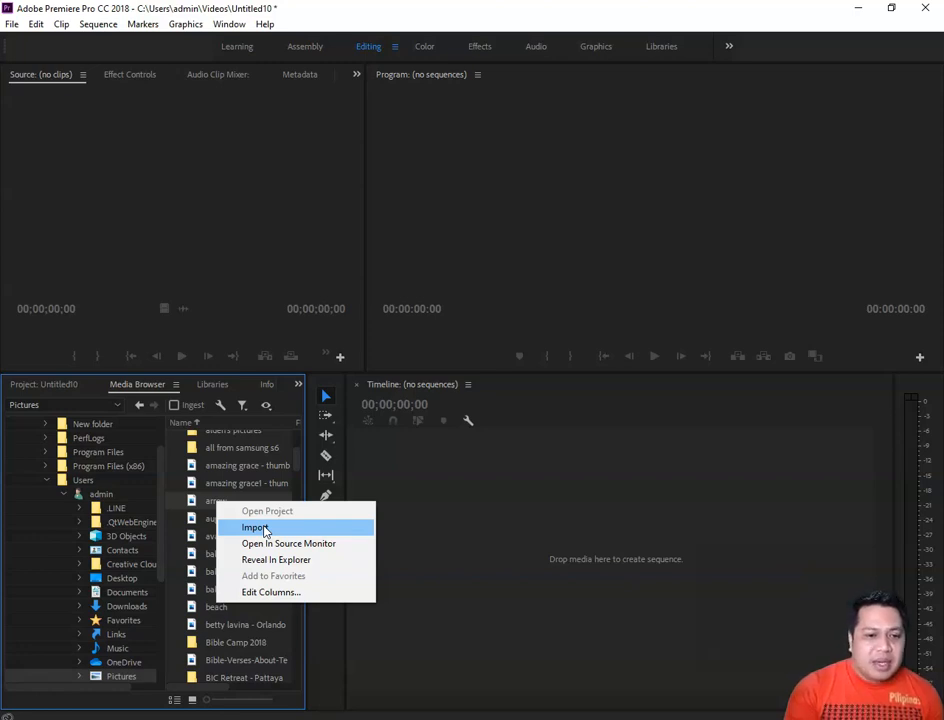
left_click(133, 390)
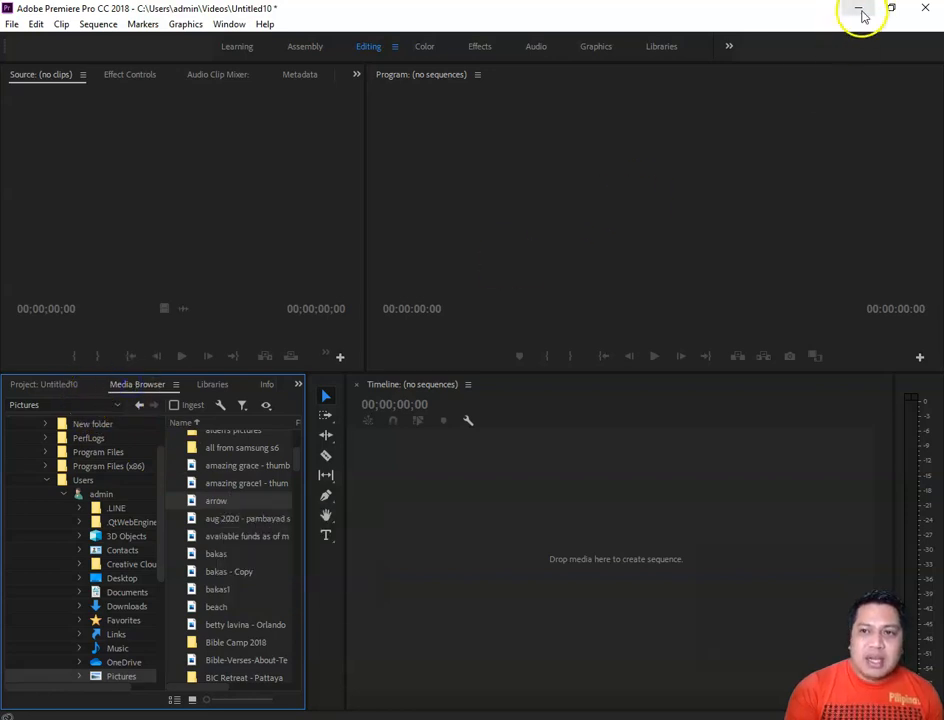
- Import the 000_1P65ZL image from the WHO folder in File Explorer into the project, and maximize the Premiere Pro window again
left_click(891, 8)
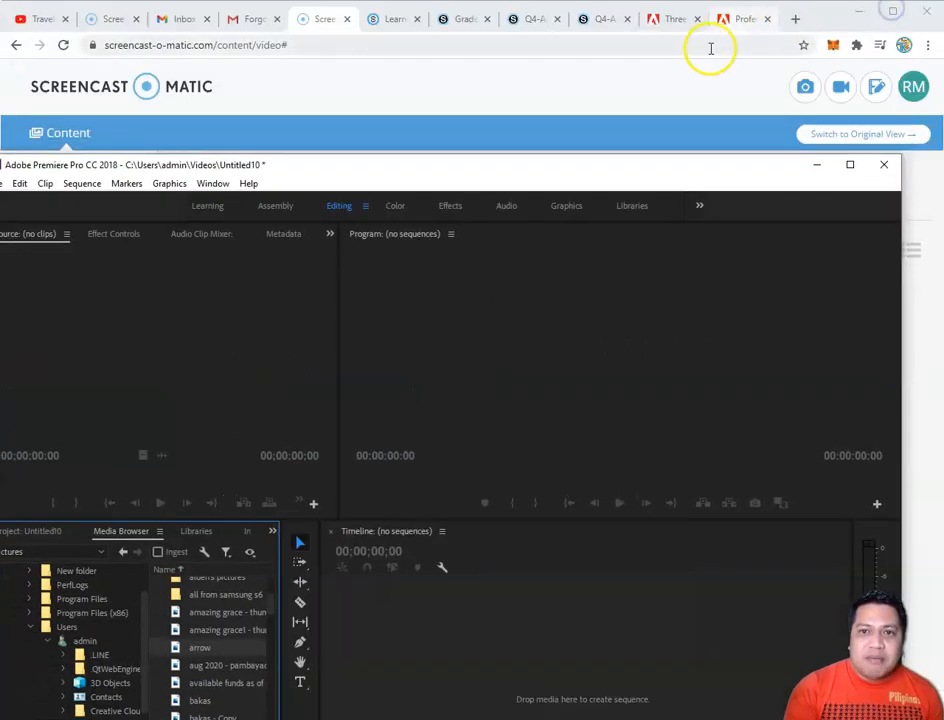
left_click(856, 10)
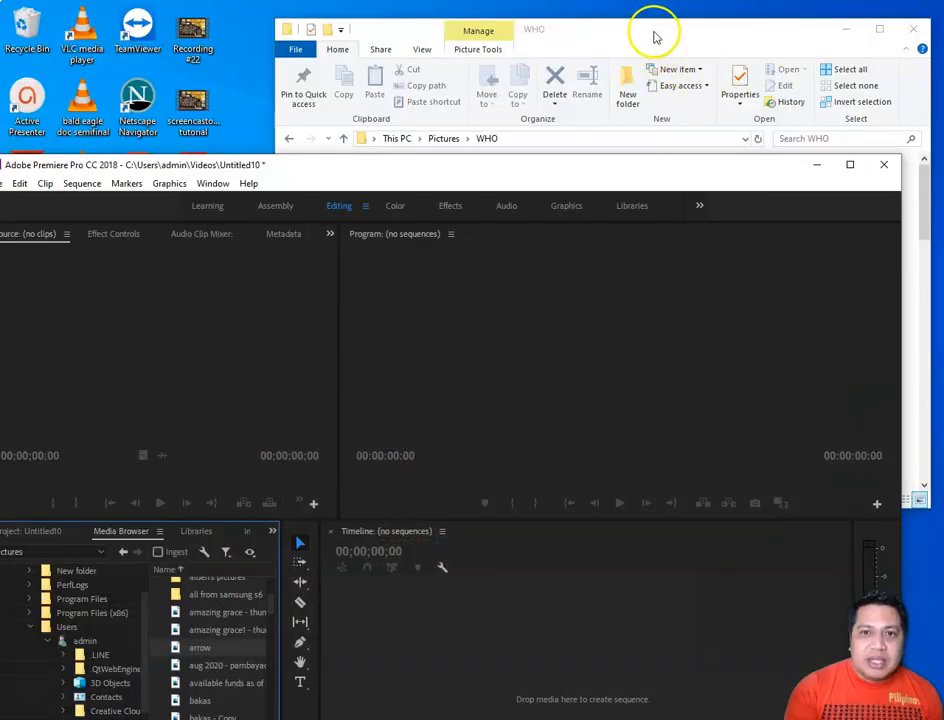
left_click(654, 34)
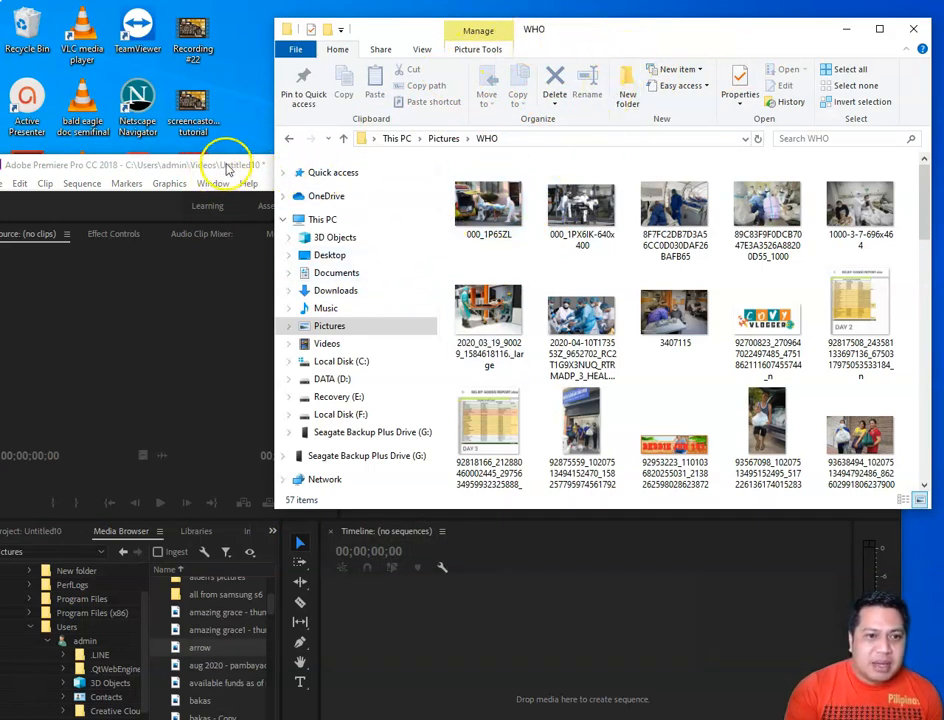
left_click_drag(500, 205, 60, 662)
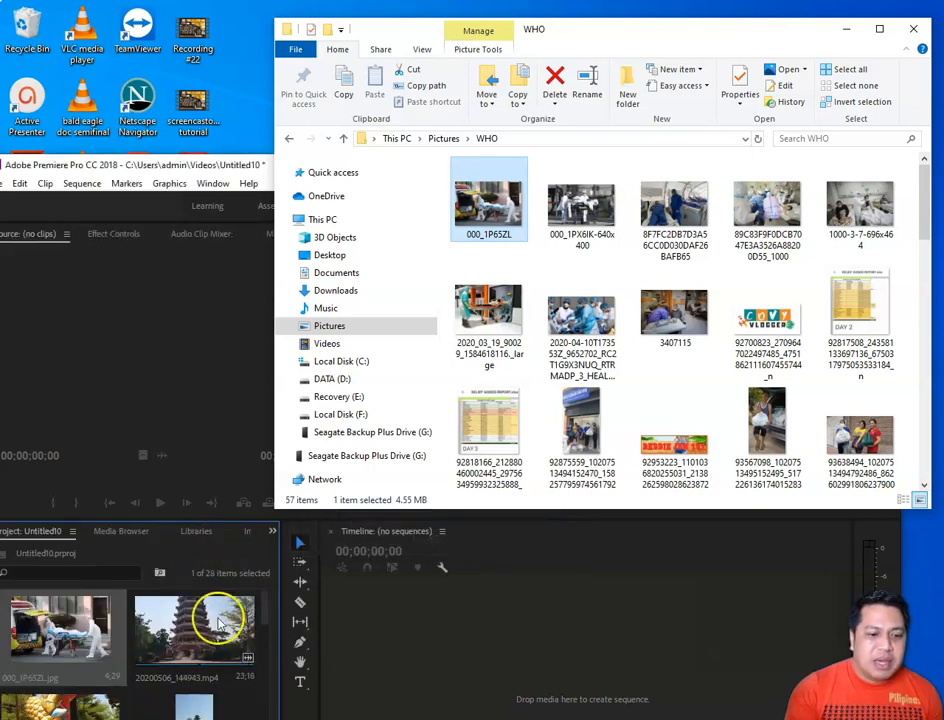
left_click(80, 628)
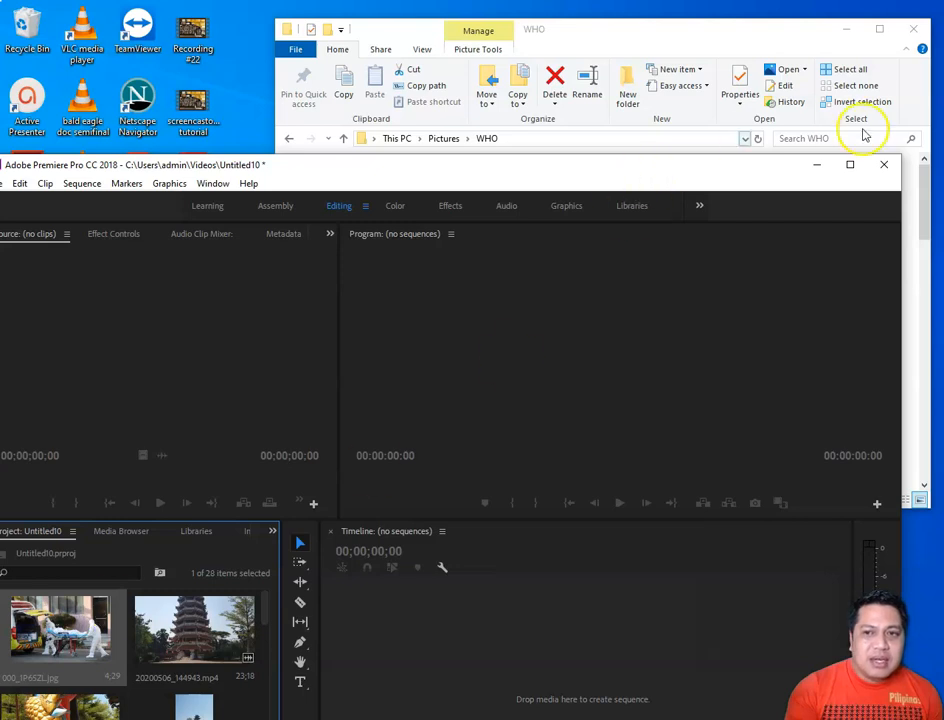
left_click(850, 164)
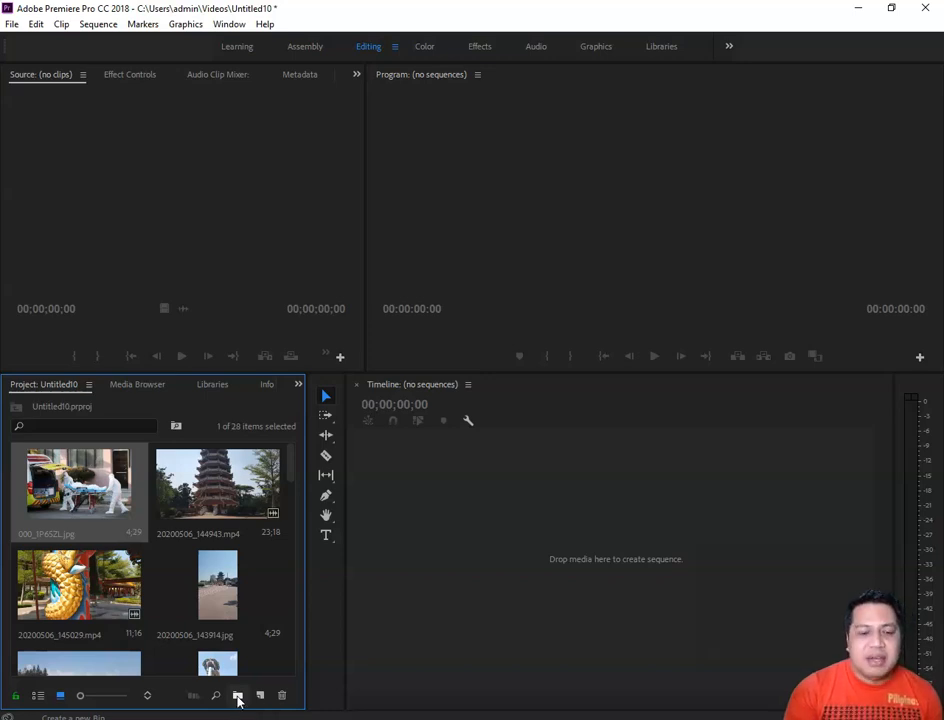
- Look over the available new item types and delete the 000_1P65ZL.jpg image from the project
left_click(260, 696)
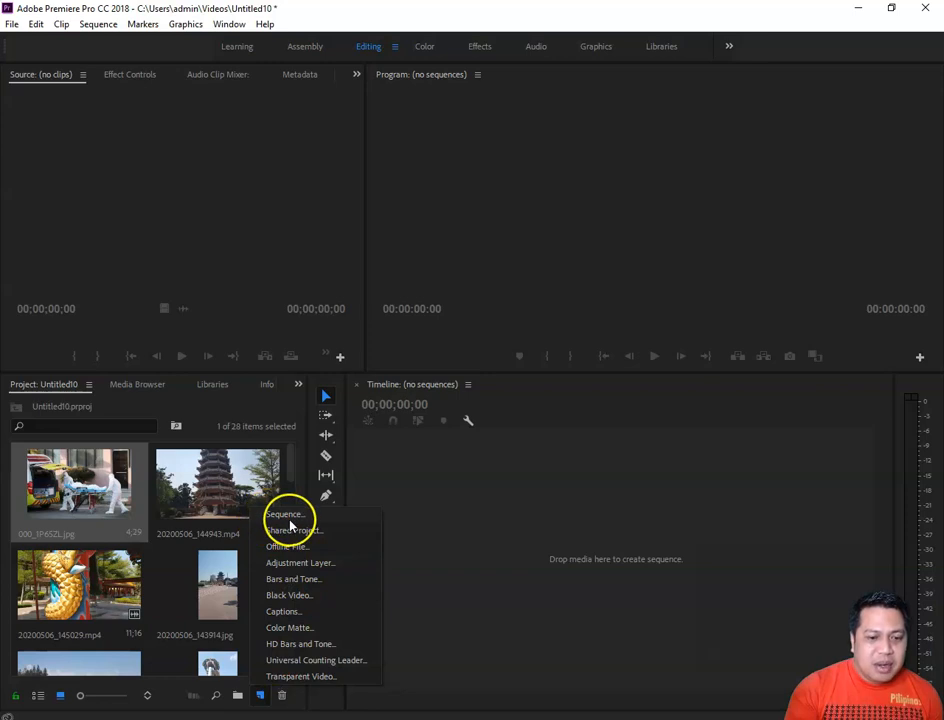
left_click(259, 696)
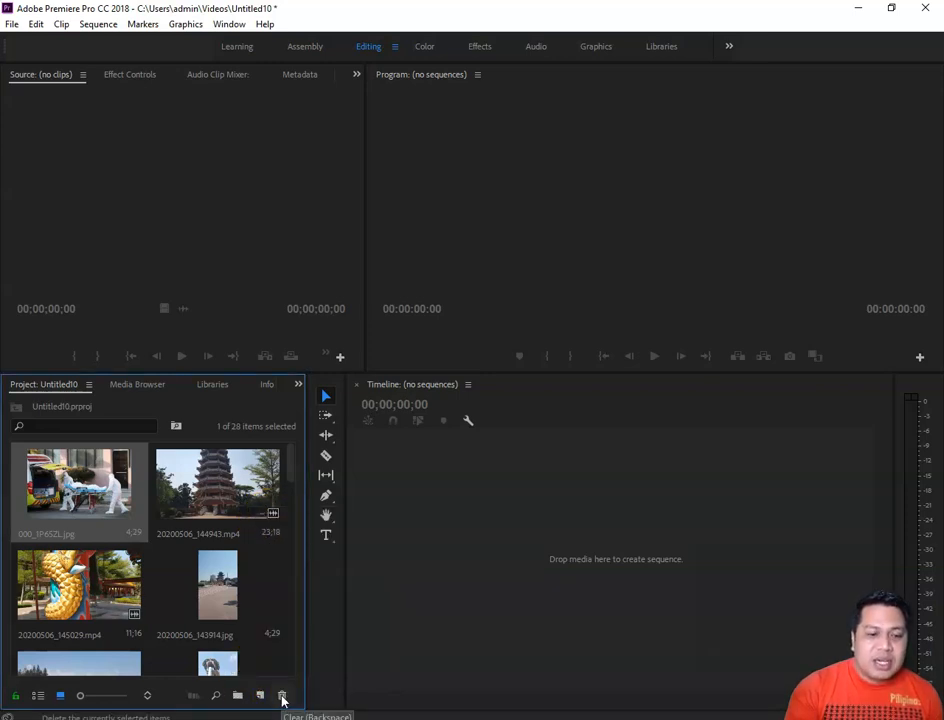
right_click(97, 472)
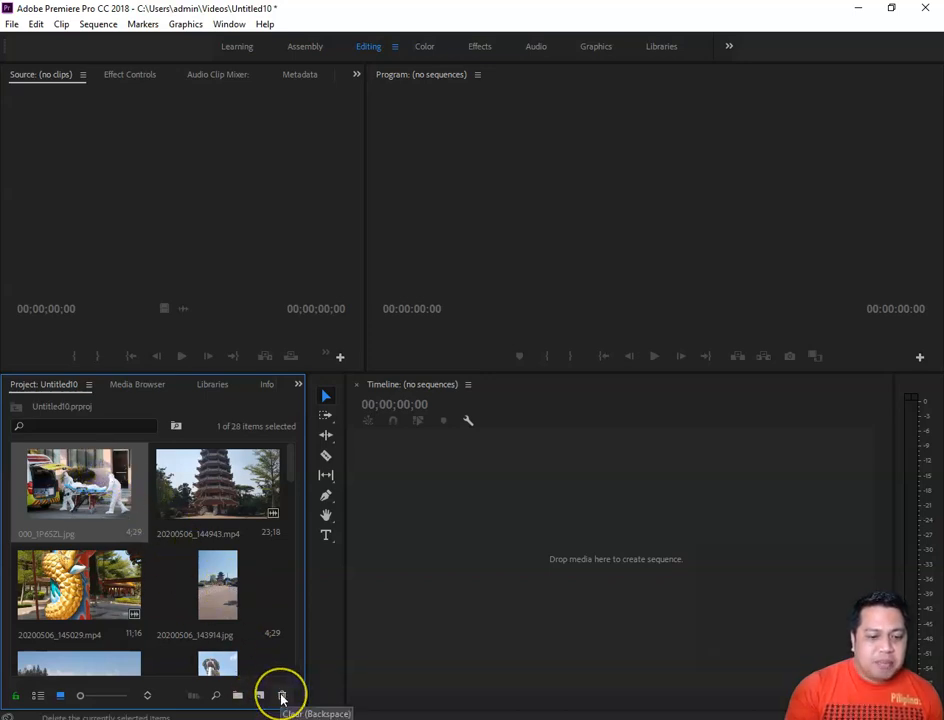
left_click(282, 697)
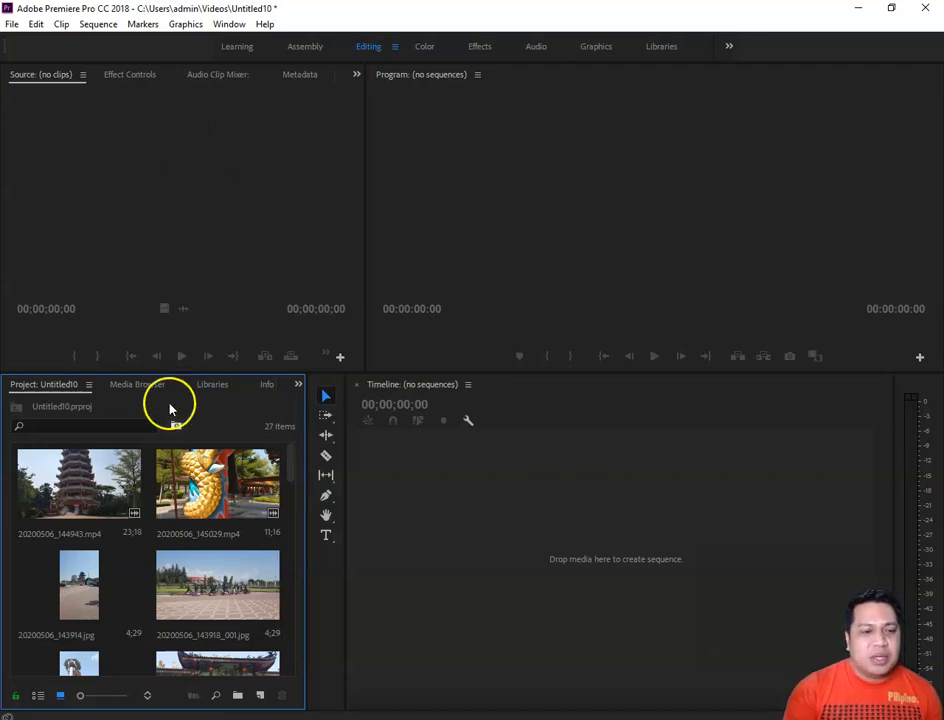
- Open the 20200506_144943.mp4 clip in the Source Monitor, preview it from the beginning and stop at 00;00;08;18
double_click(95, 485)
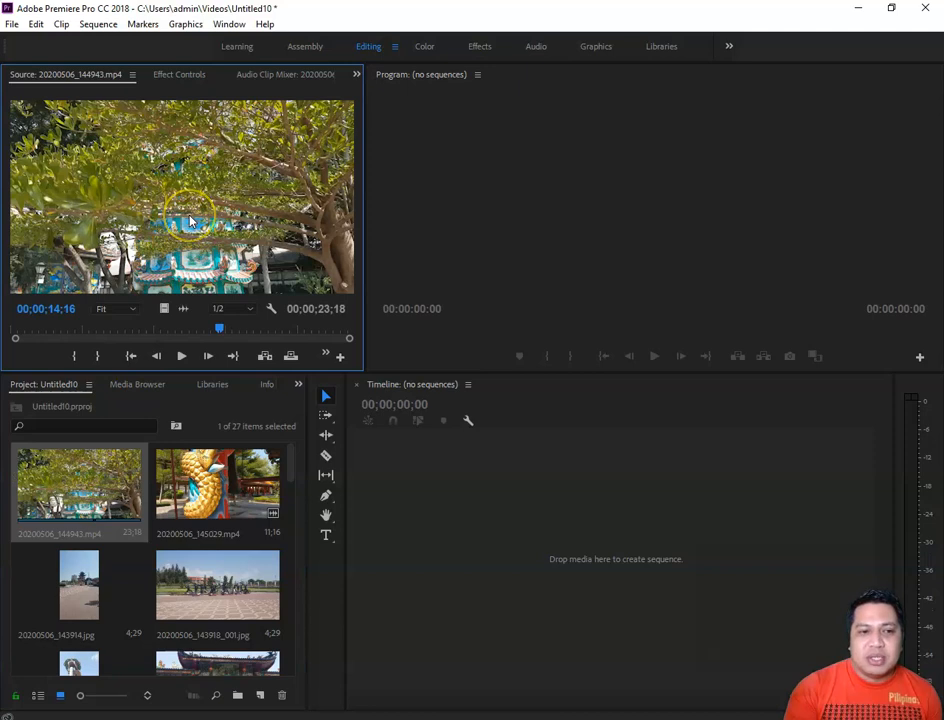
left_click(181, 356)
left_click(185, 357)
left_click_drag(230, 330, 5, 345)
left_click(181, 356)
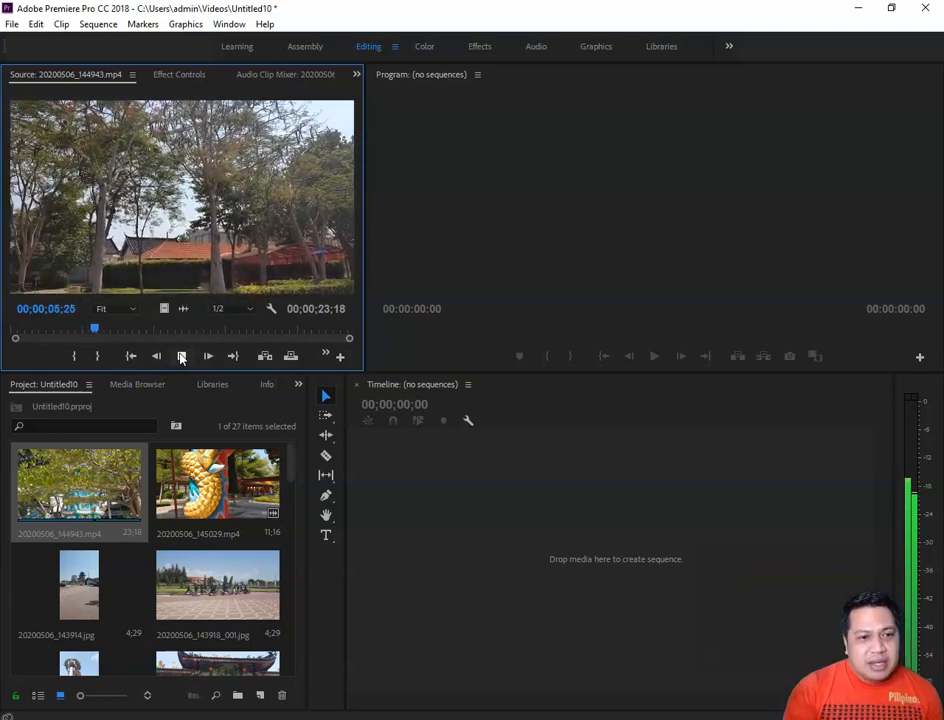
left_click(182, 357)
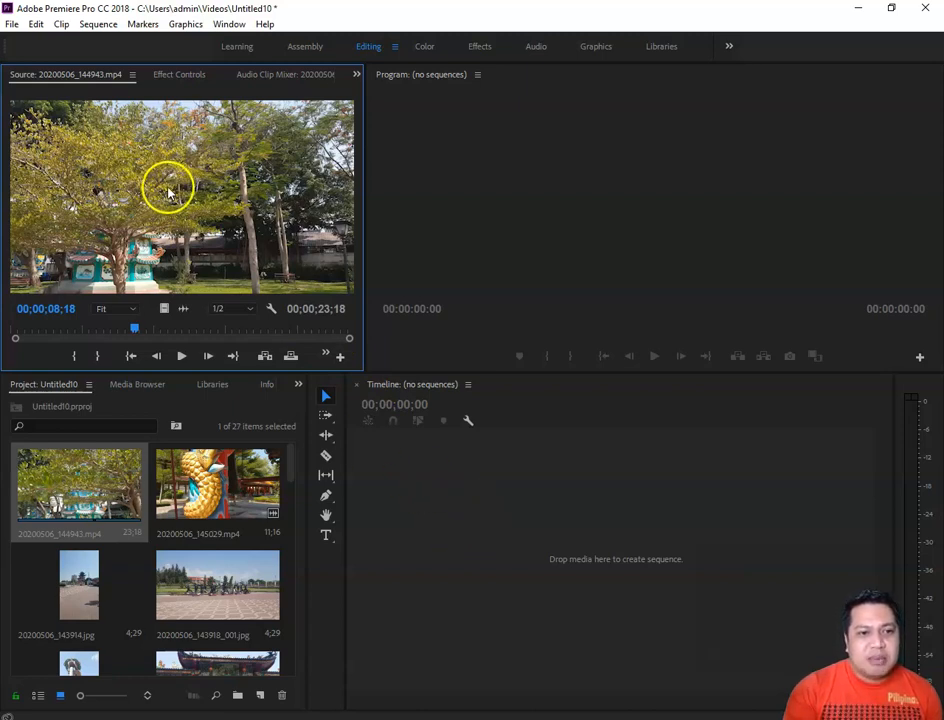
- Create a sequence from the 20200506_144943.mp4 source clip in the empty timeline, and delete the clip from its tracks
left_click_drag(160, 186, 444, 508)
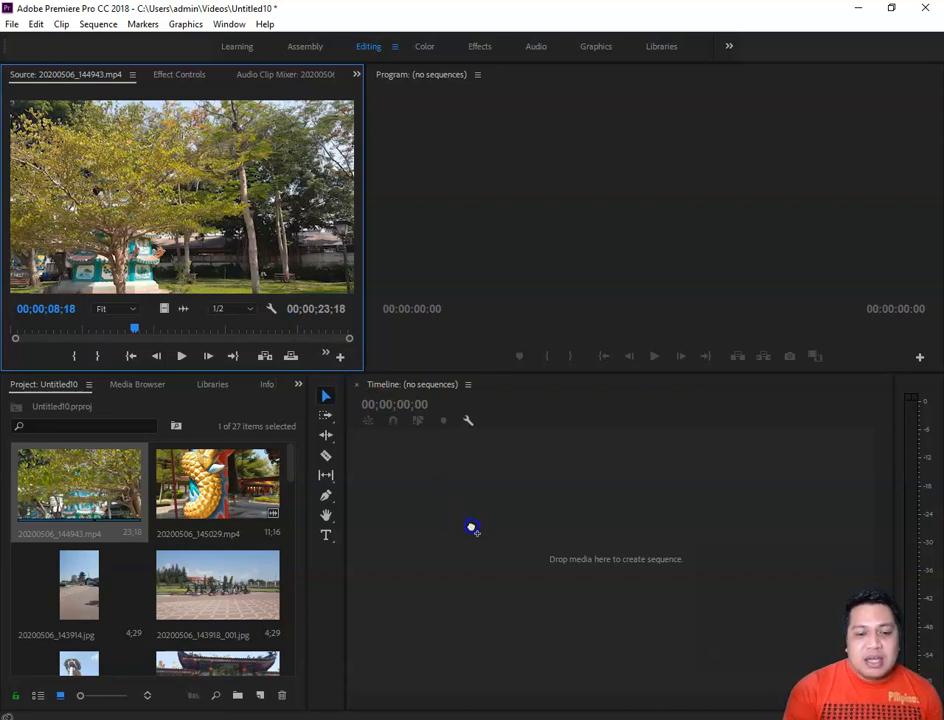
left_click_drag(471, 527, 460, 500)
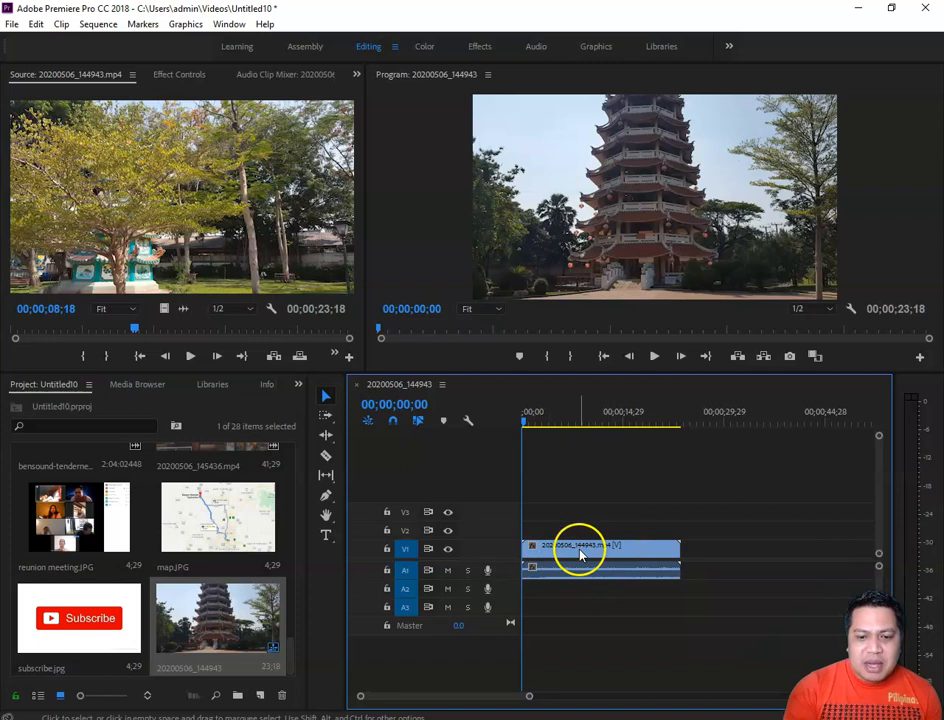
left_click(641, 555)
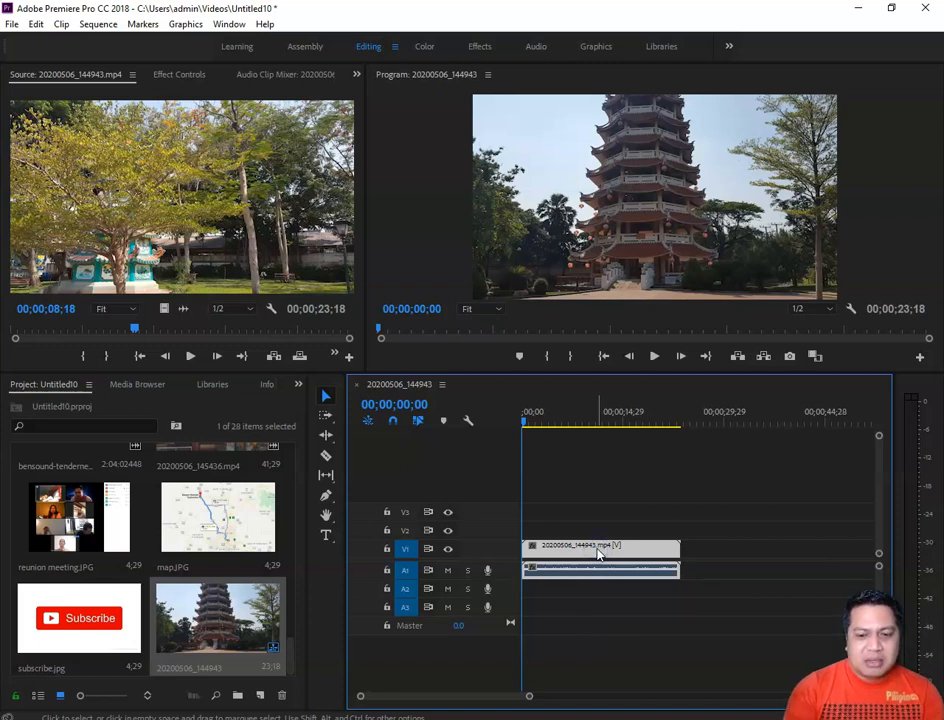
key("Delete")
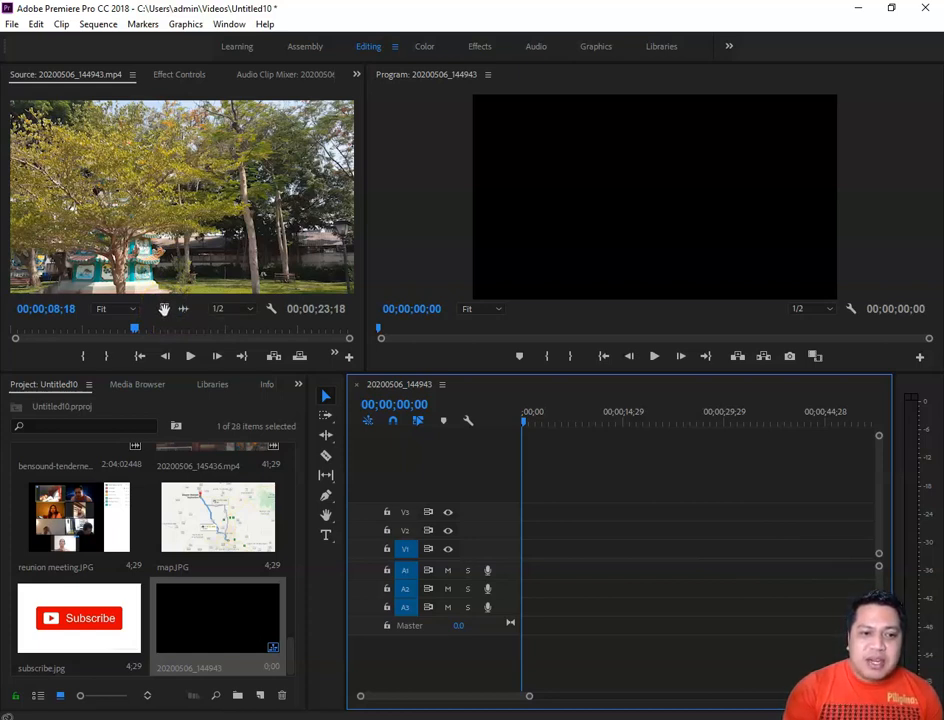
- Place only the source clip's video at the start of track V1, and delete it from the timeline
left_click_drag(164, 309, 558, 560)
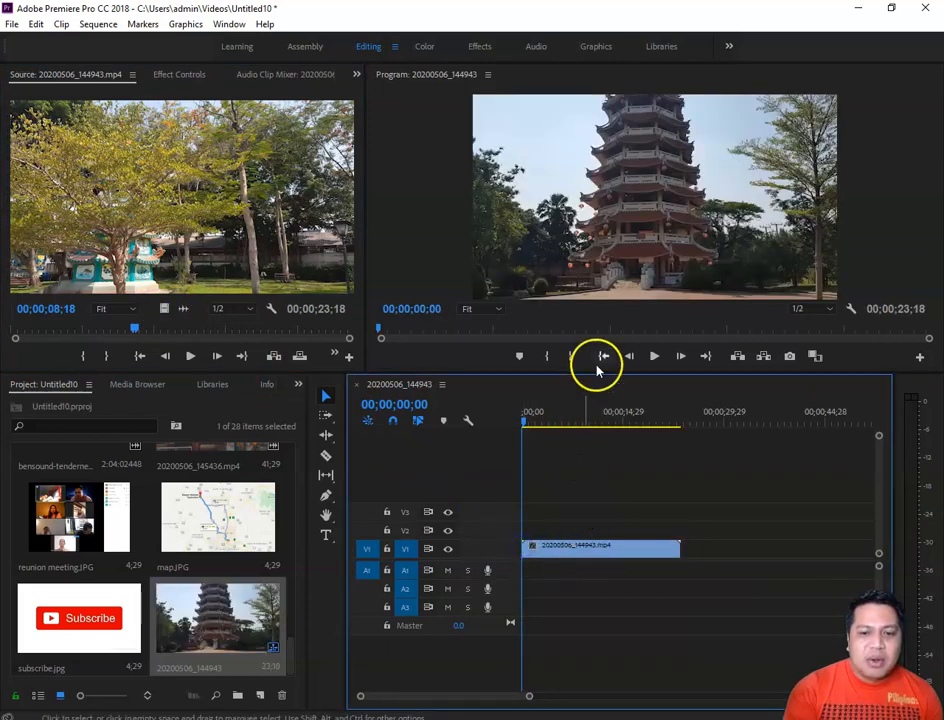
left_click(594, 556)
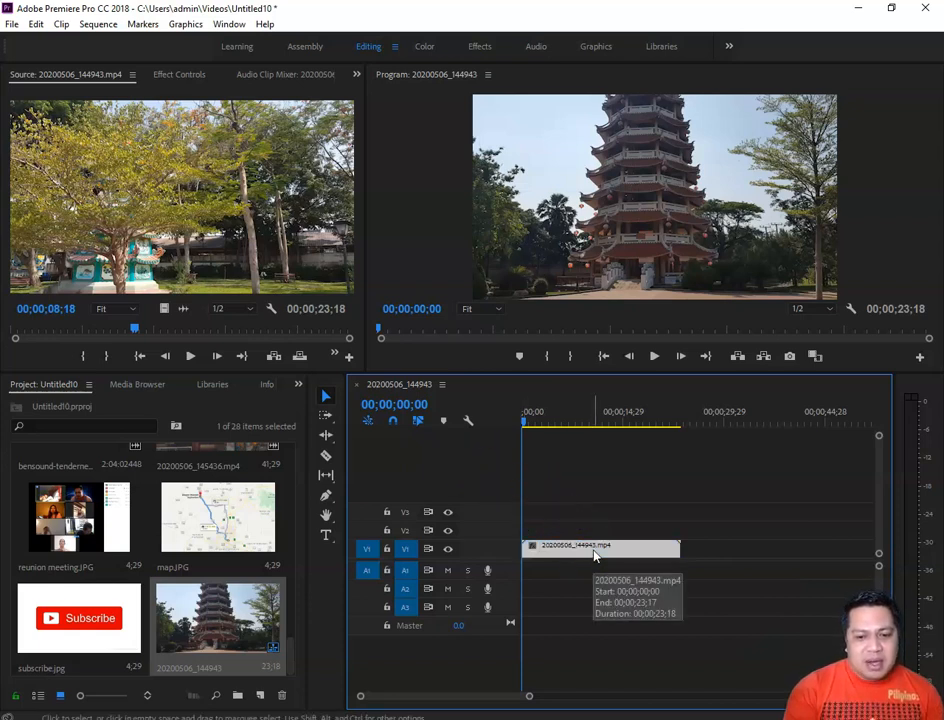
key("Delete")
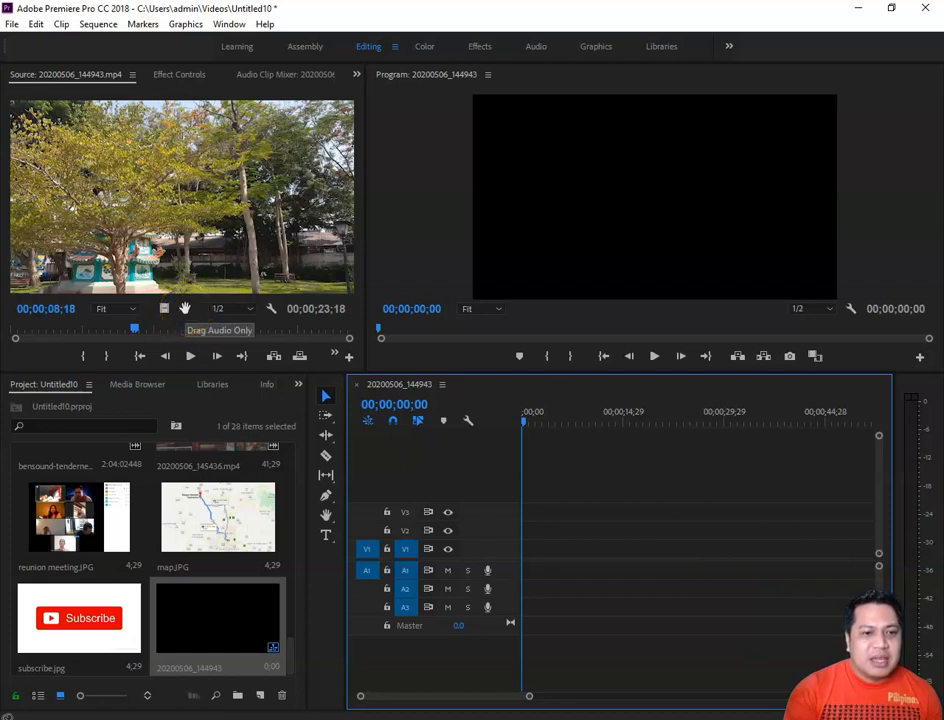
- Place only the source clip's audio at the start of track A1, preview it, and delete it from the timeline
left_click_drag(184, 308, 535, 549)
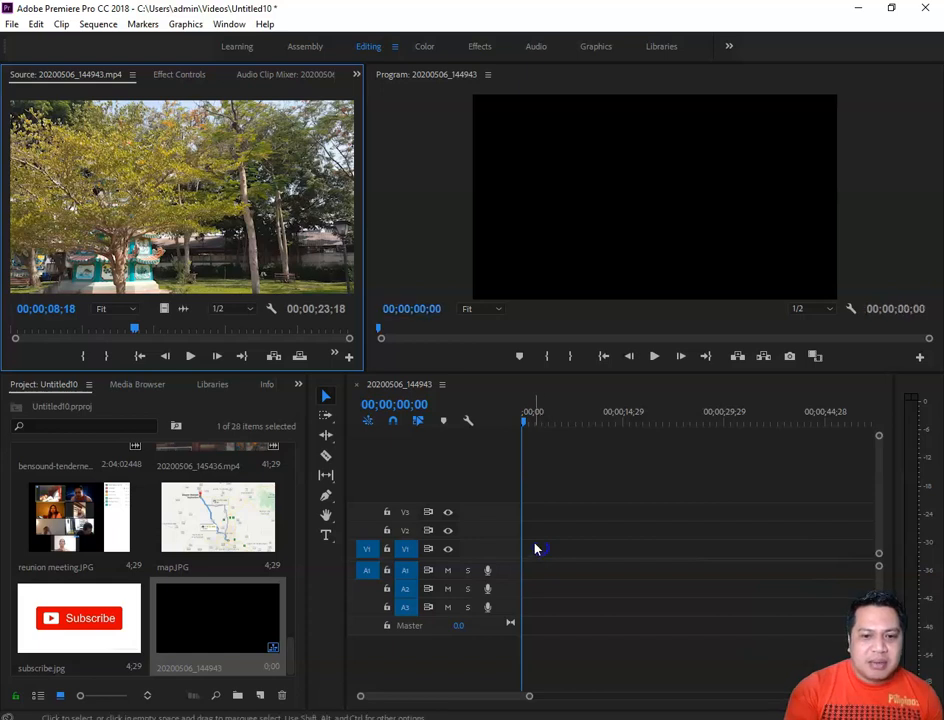
left_click_drag(183, 308, 524, 575)
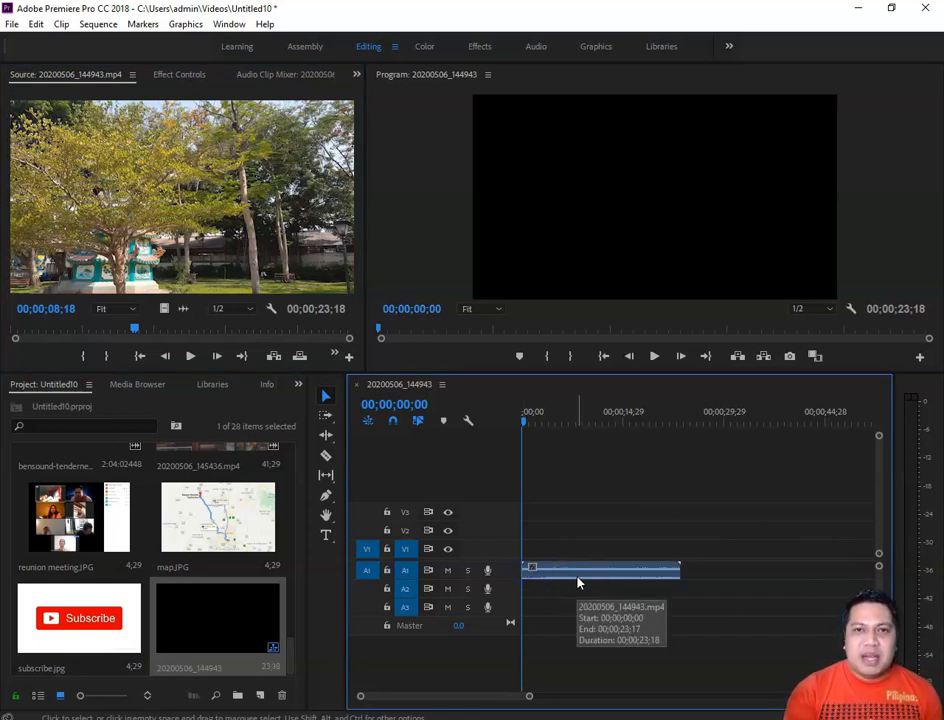
left_click(654, 357)
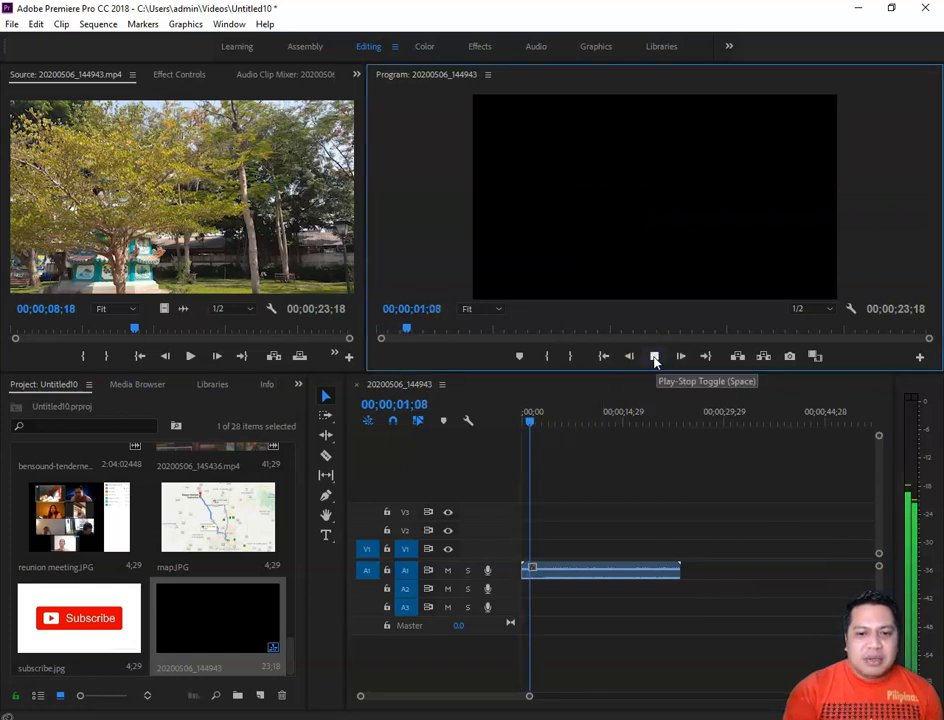
left_click(654, 357)
left_click_drag(535, 419, 522, 423)
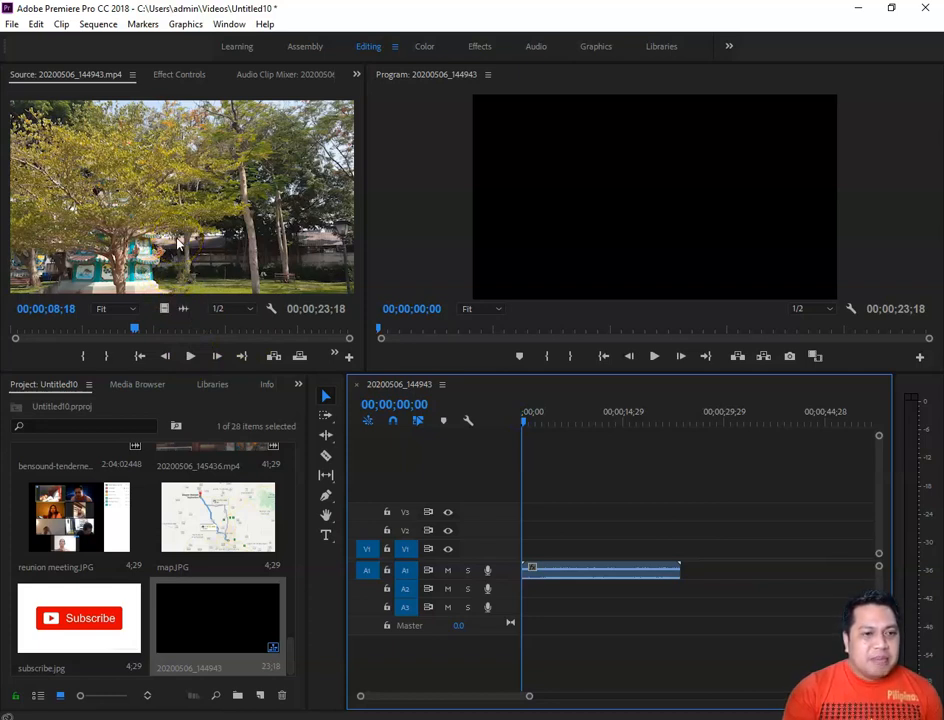
left_click(587, 570)
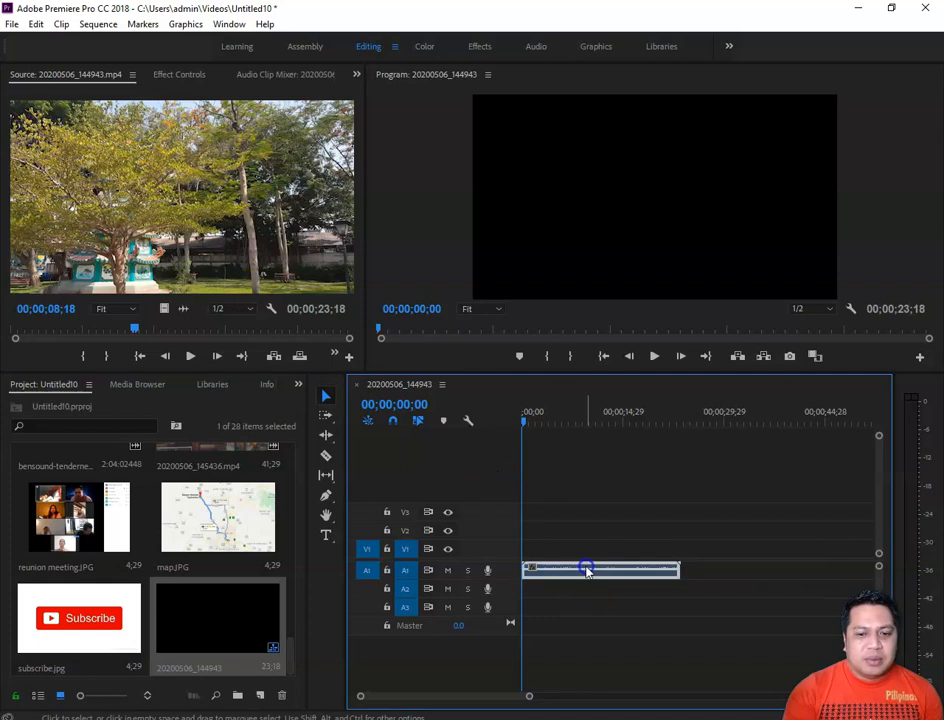
key("Delete")
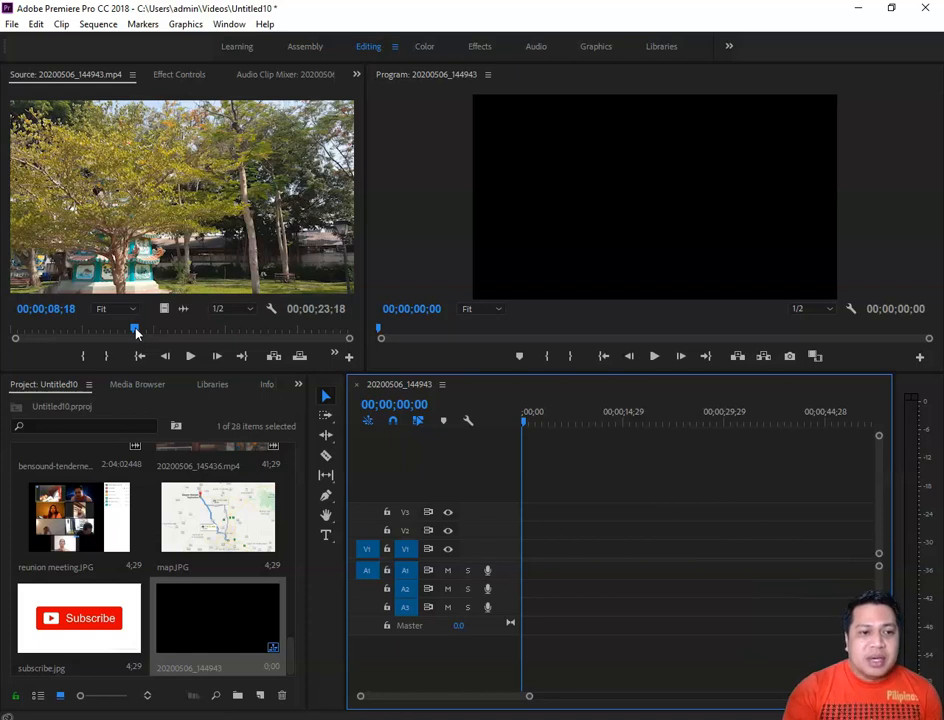
- Mark the source clip's In point at 00;00;05;03 and its Out point at 00;00;15;01
left_click_drag(136, 332, 86, 346)
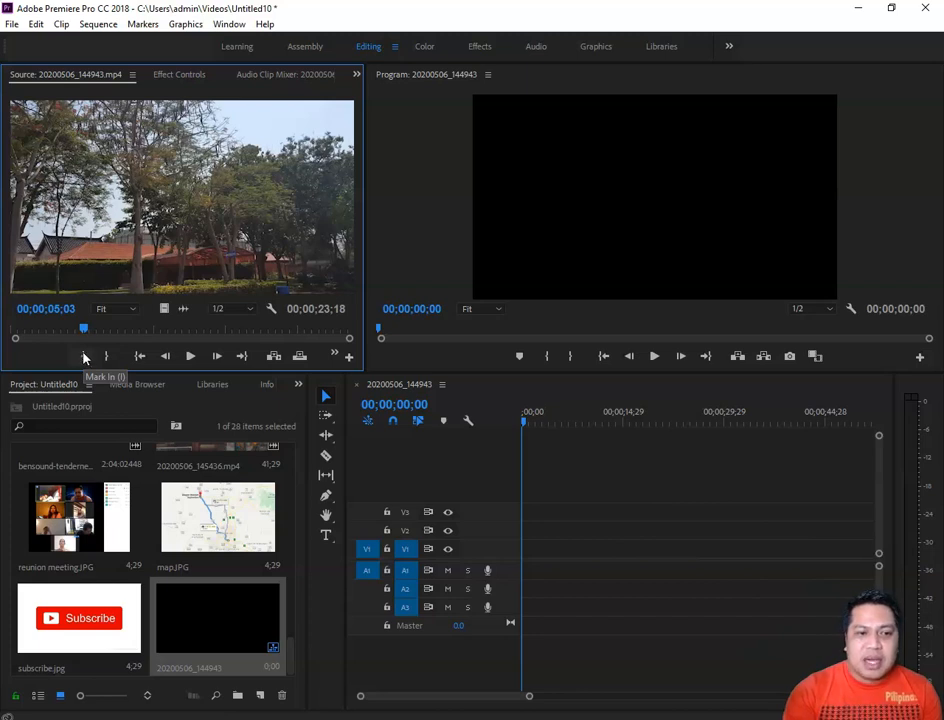
left_click(84, 358)
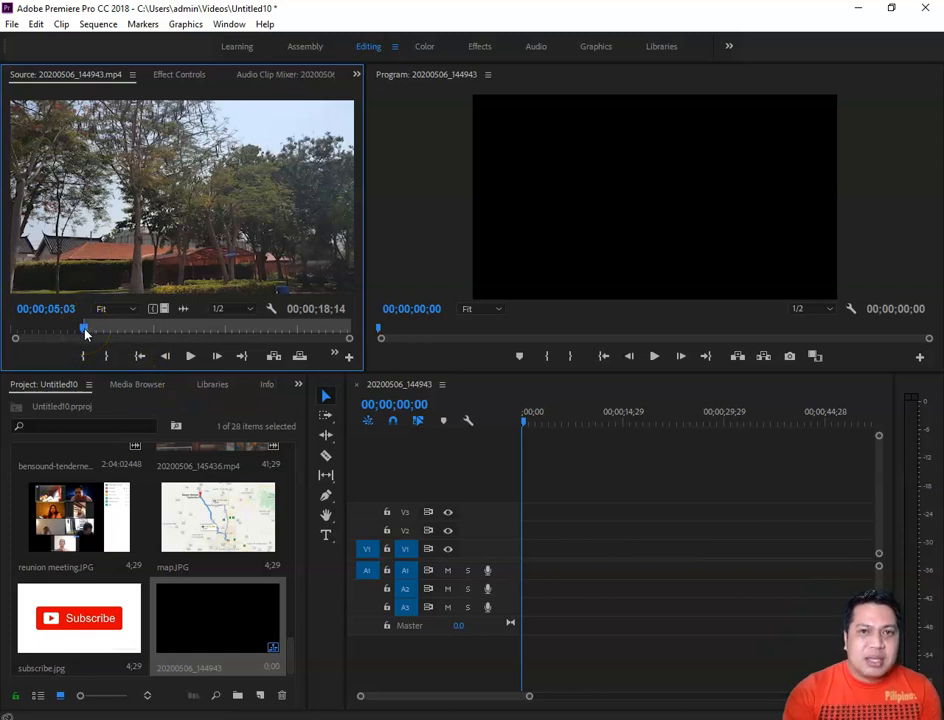
left_click_drag(86, 334, 229, 352)
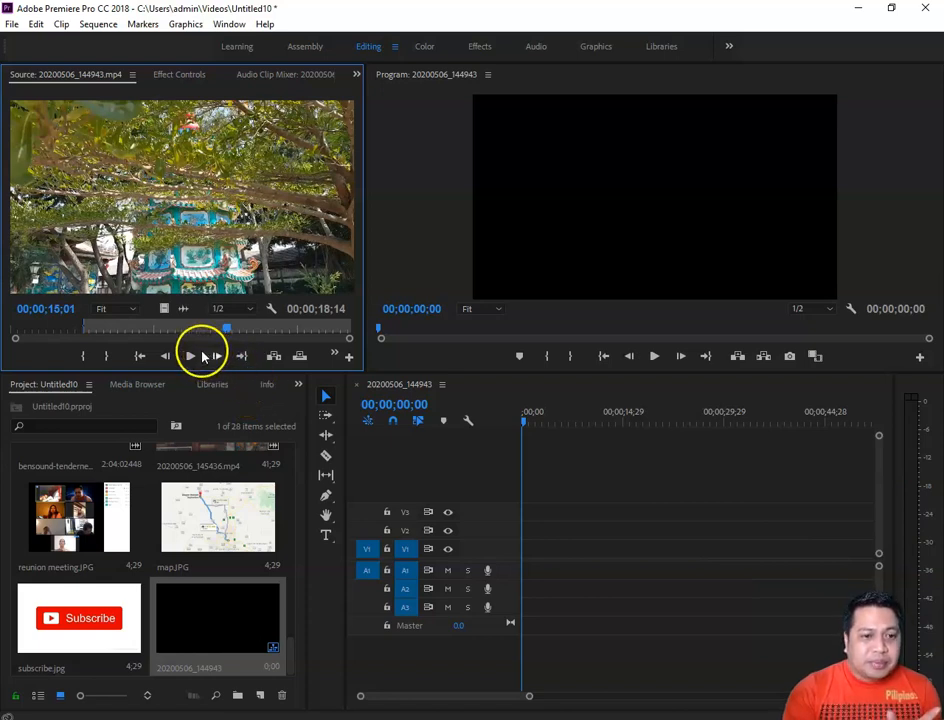
left_click(108, 357)
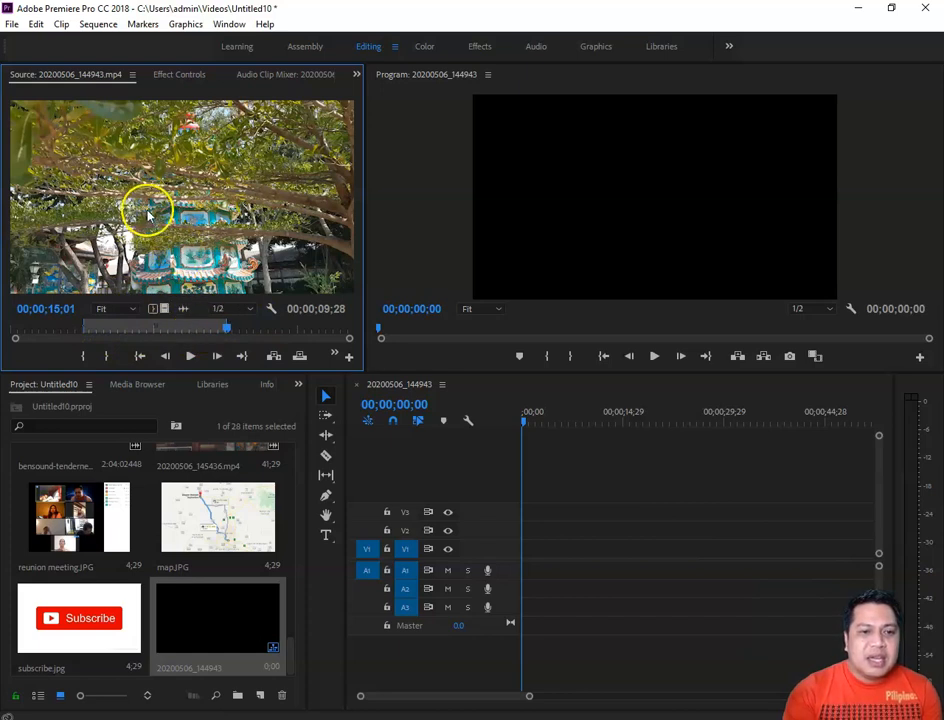
- Place the marked section of the source clip with video and audio at the start of tracks V1 and A1
left_click_drag(296, 296, 531, 552)
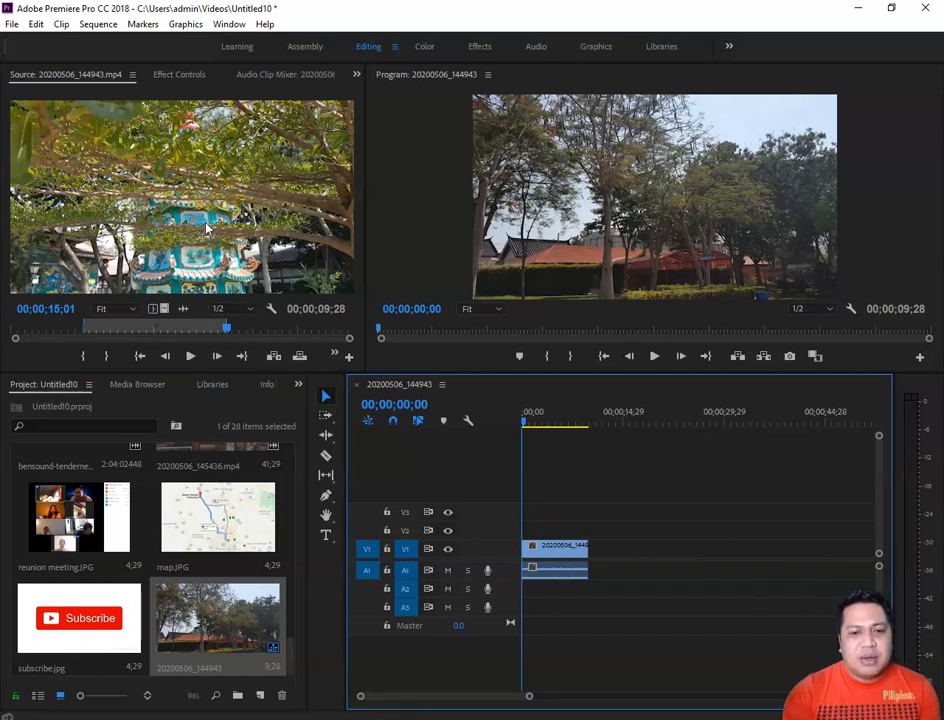
left_click(546, 551)
left_click(540, 549)
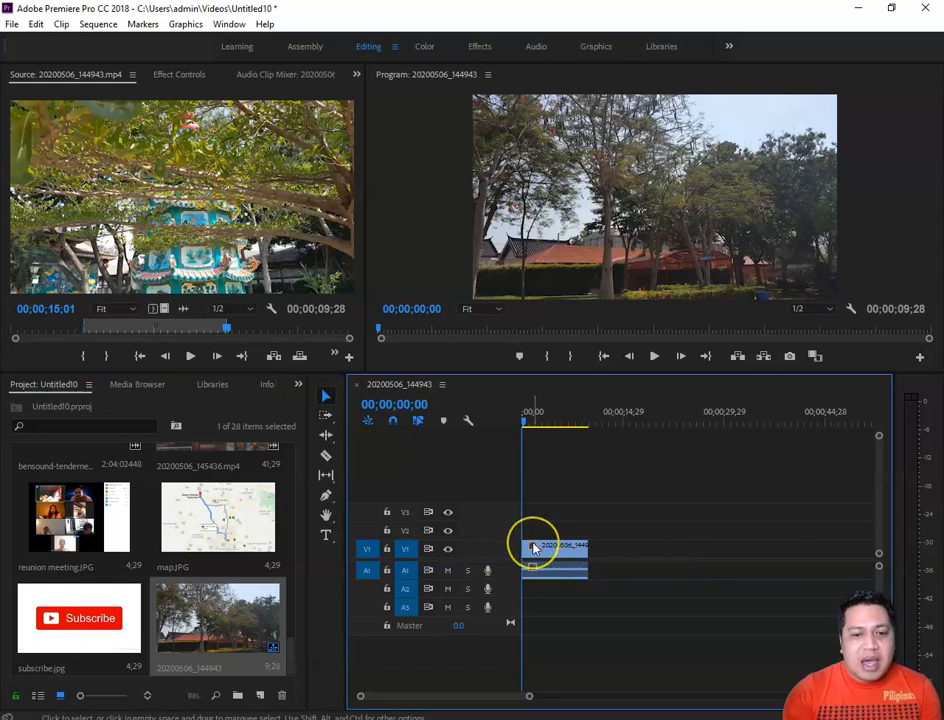
left_click(551, 550)
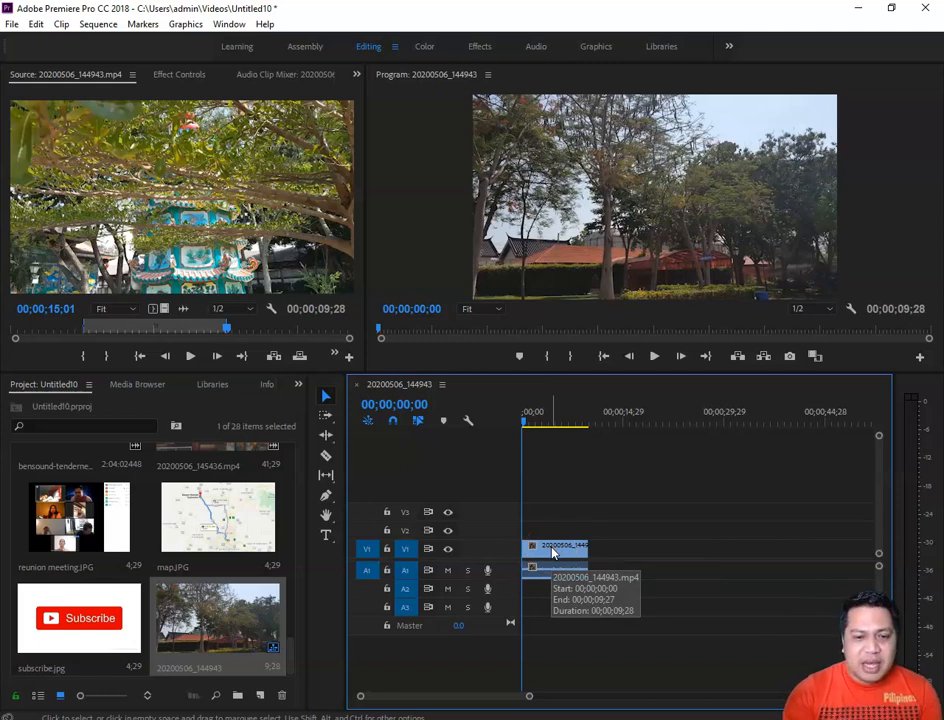
left_click(550, 554)
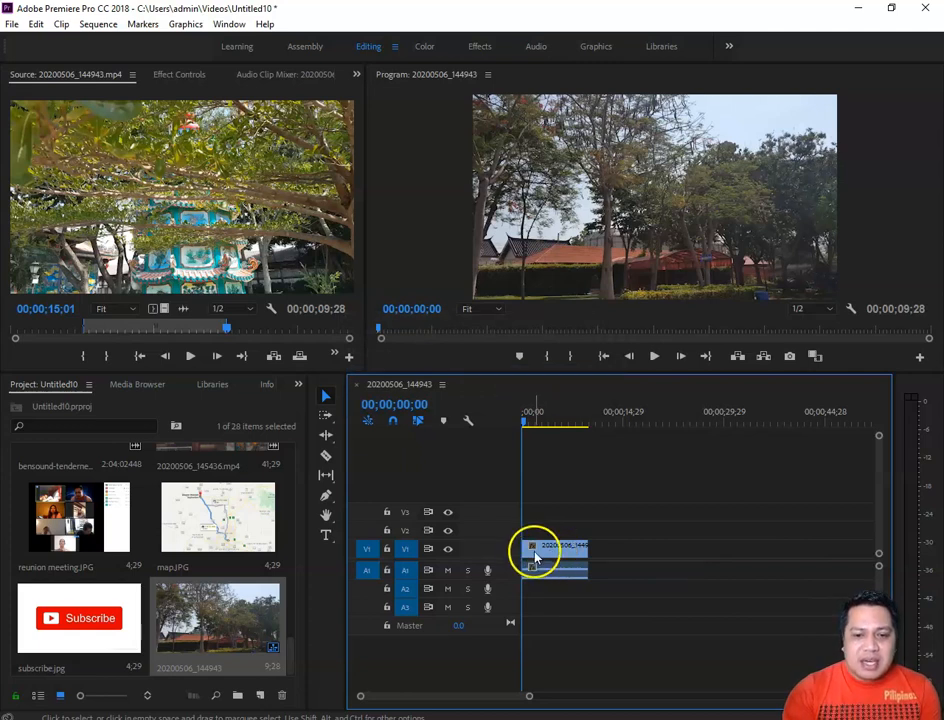
left_click(573, 486)
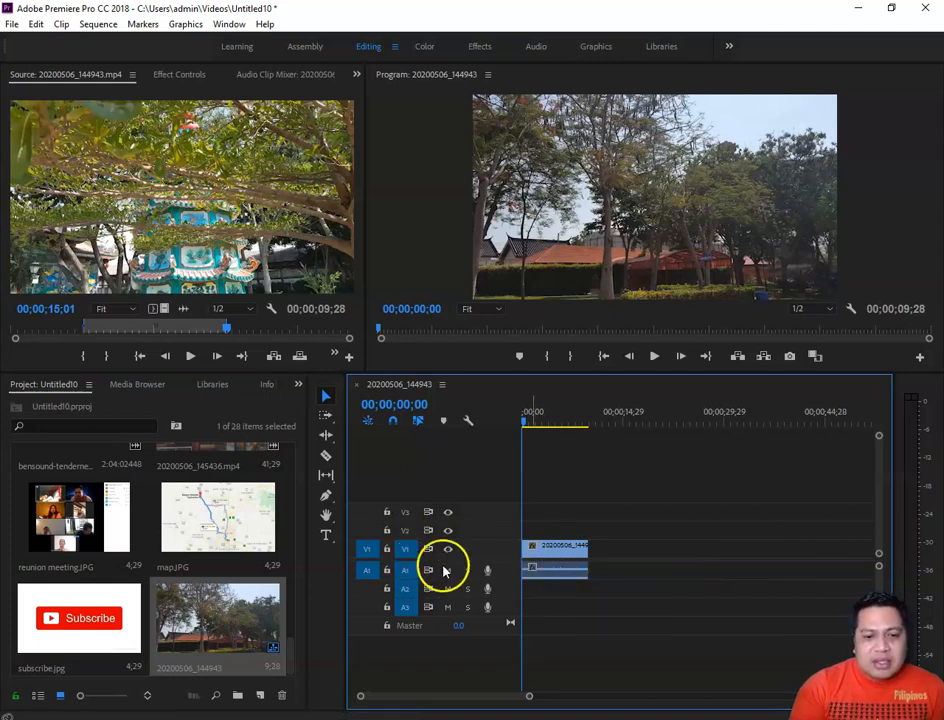
- Examine the video and audio track controls and the options for adding or deleting tracks, without changing the tracks
left_click(406, 569)
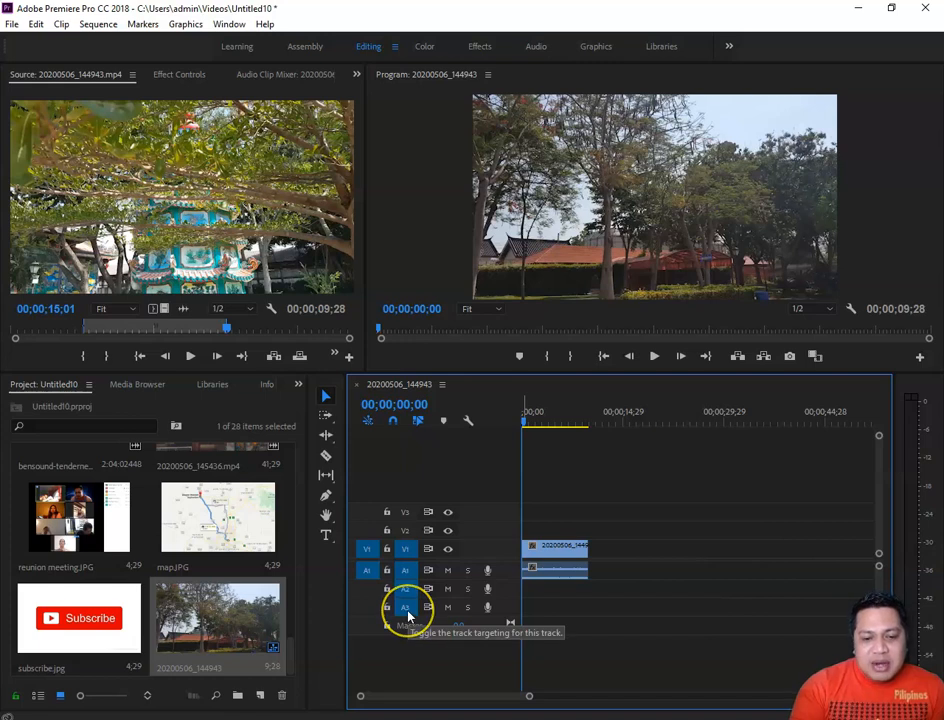
right_click(406, 487)
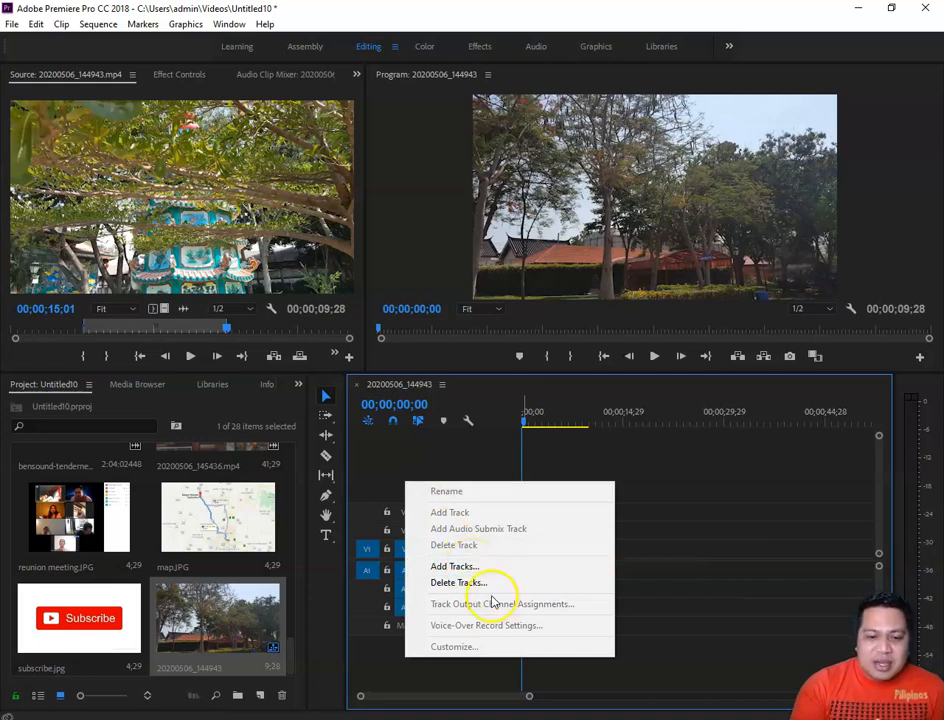
right_click(391, 655)
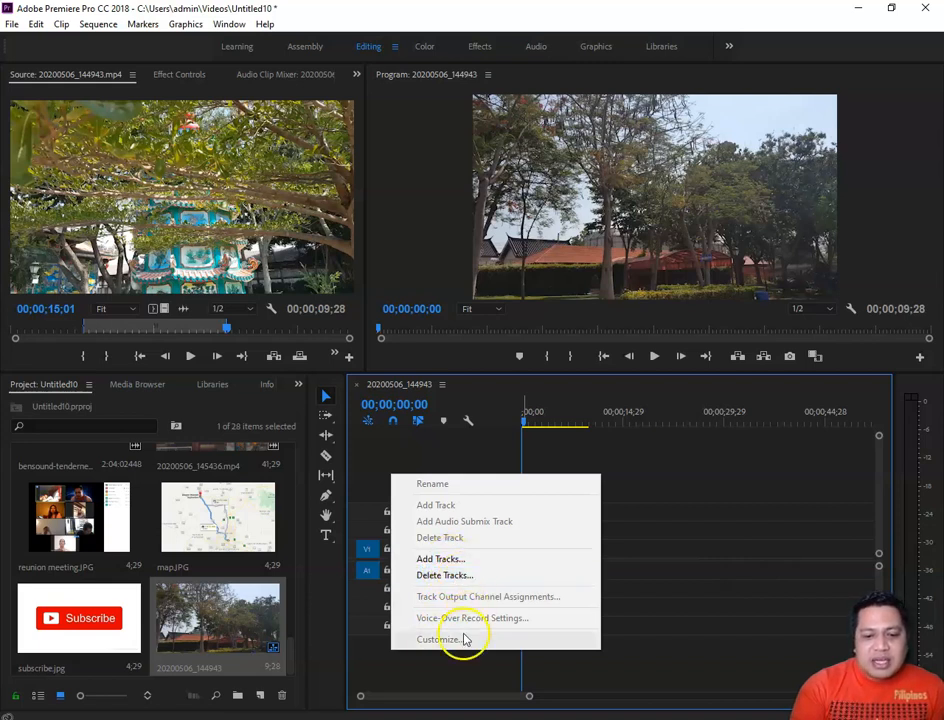
left_click(466, 667)
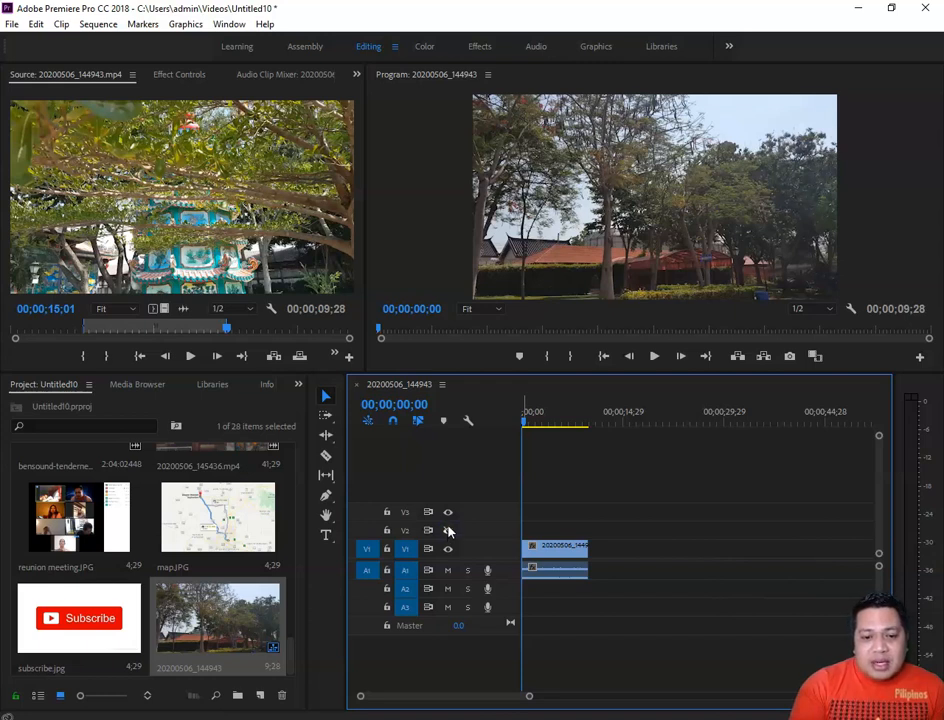
left_click(448, 571)
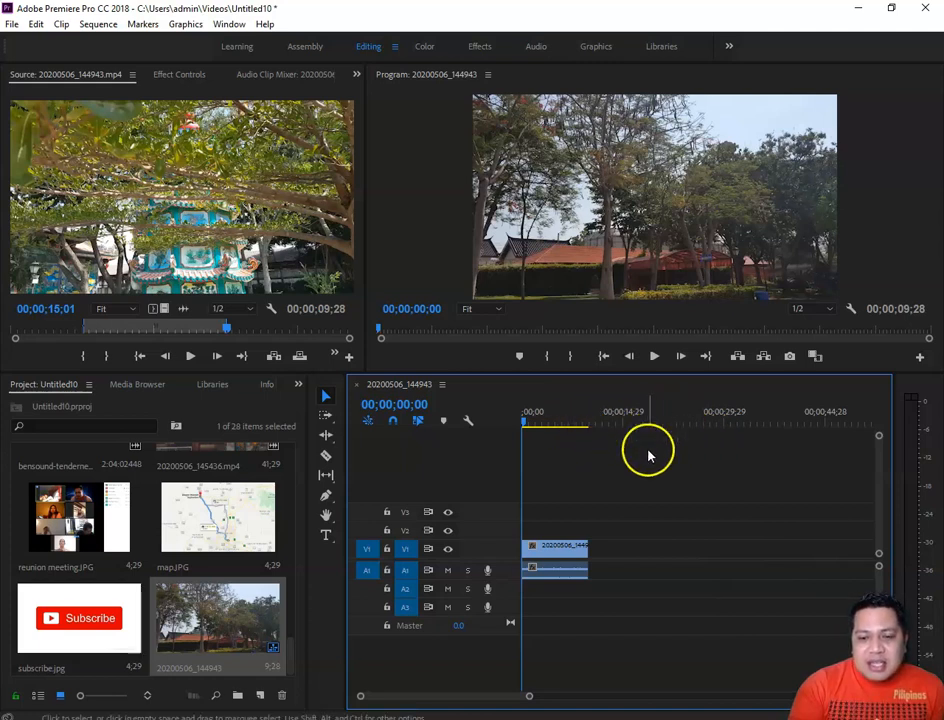
- Zoom the timeline in to single-frame level and back out until the whole clip fits
mouse_move(478, 700)
left_mouse_down()
mouse_move(626, 695)
mouse_move(455, 708)
mouse_move(777, 712)
mouse_move(466, 699)
left_mouse_up()
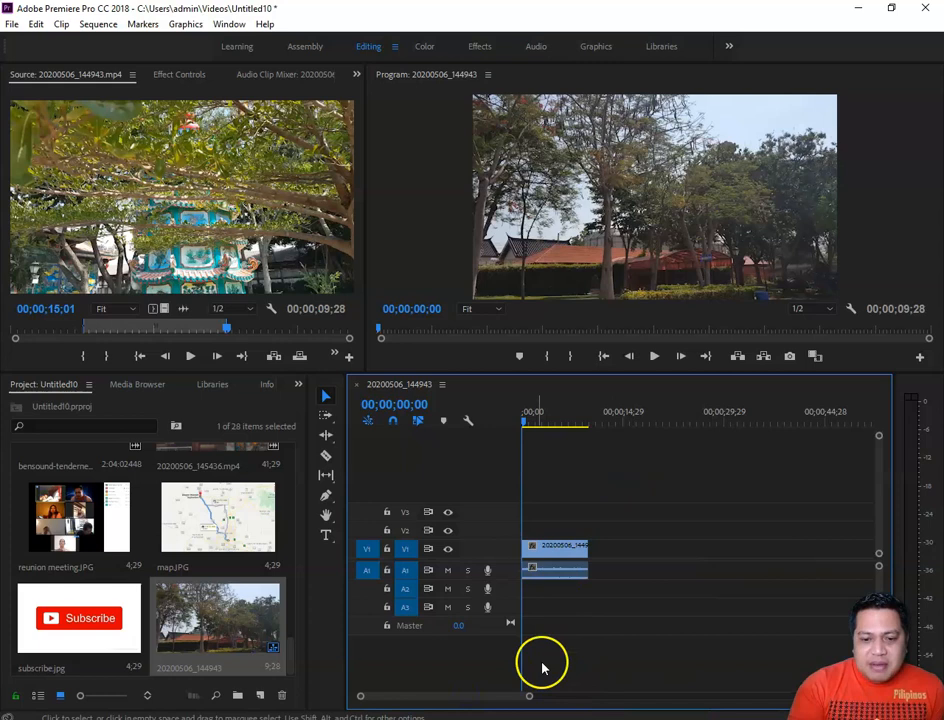
left_click_drag(529, 699, 549, 708)
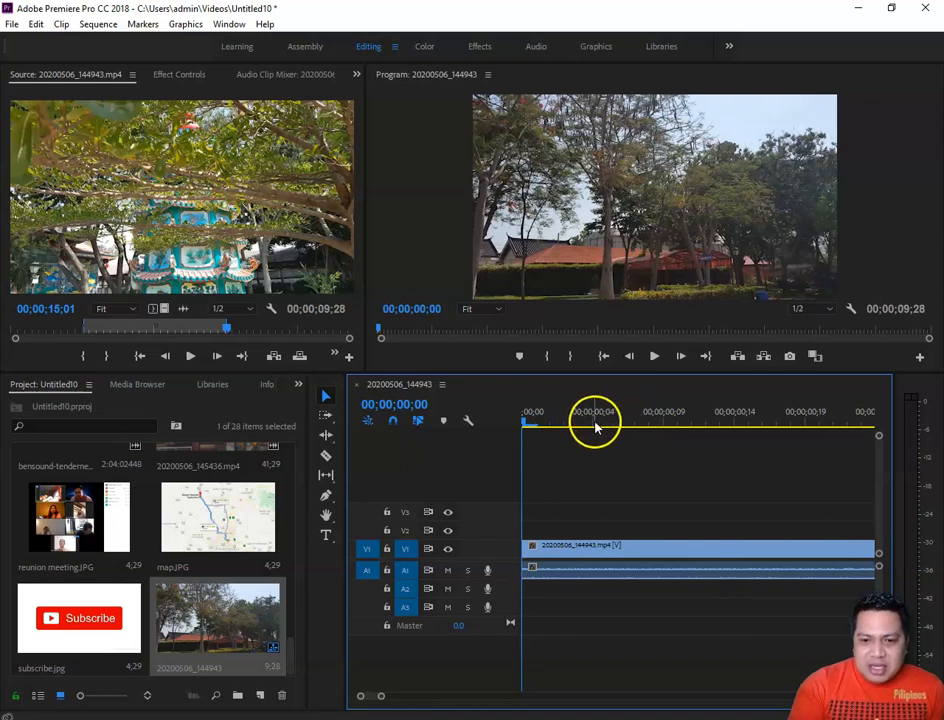
left_click_drag(379, 699, 619, 703)
left_click_drag(477, 708, 455, 700)
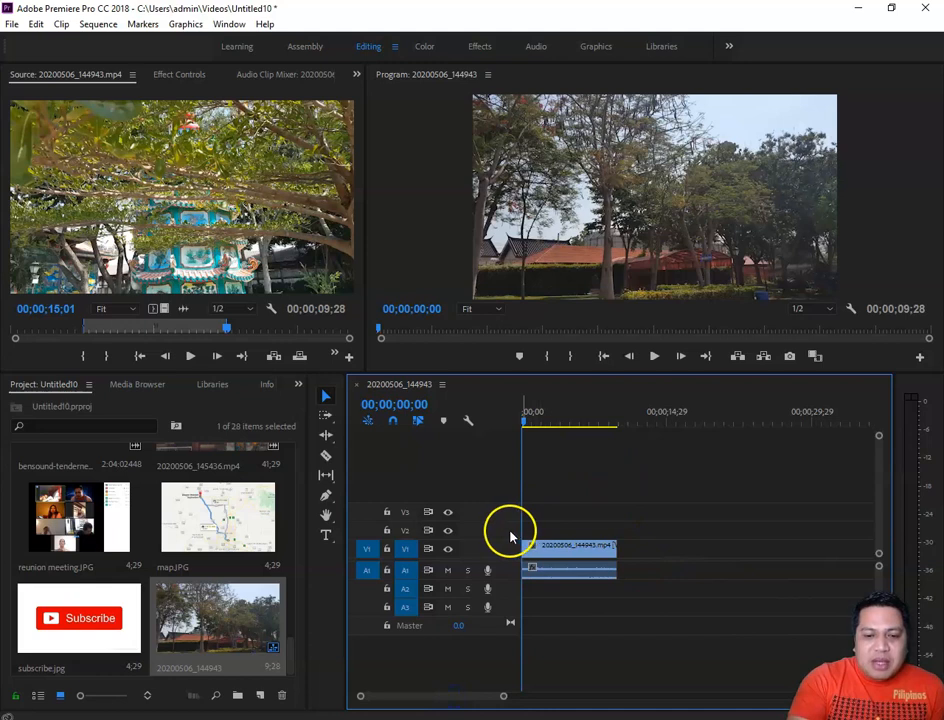
- Increase the height of video track V1 until its clip shows a thumbnail
mouse_move(494, 540)
left_mouse_down()
mouse_move(494, 522)
mouse_move(494, 540)
left_mouse_up()
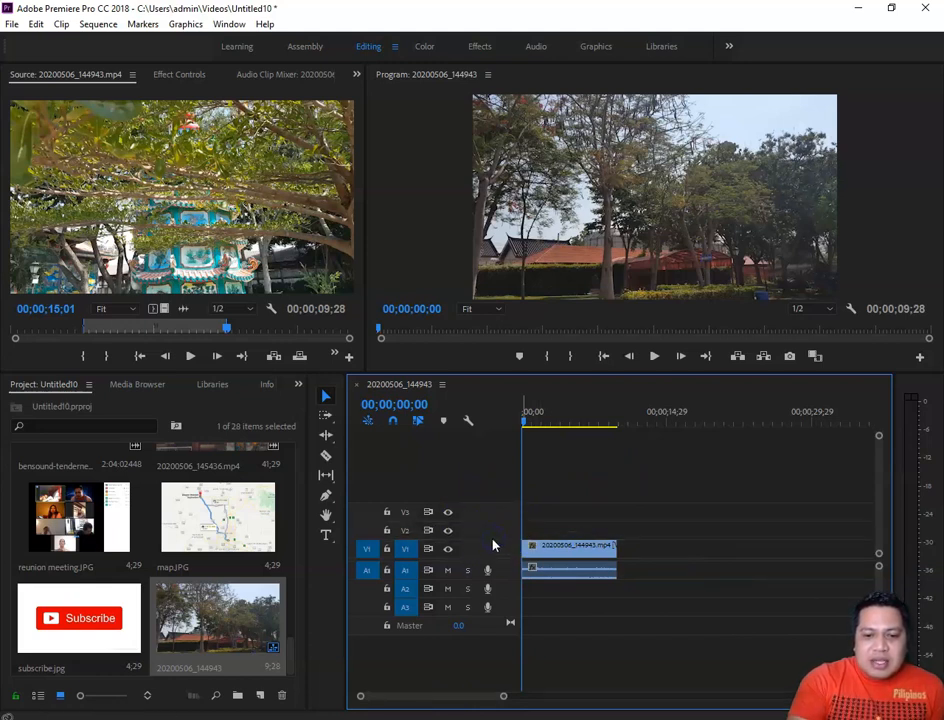
mouse_move(496, 524)
left_mouse_down()
mouse_move(497, 510)
mouse_move(506, 543)
mouse_move(504, 519)
left_mouse_up()
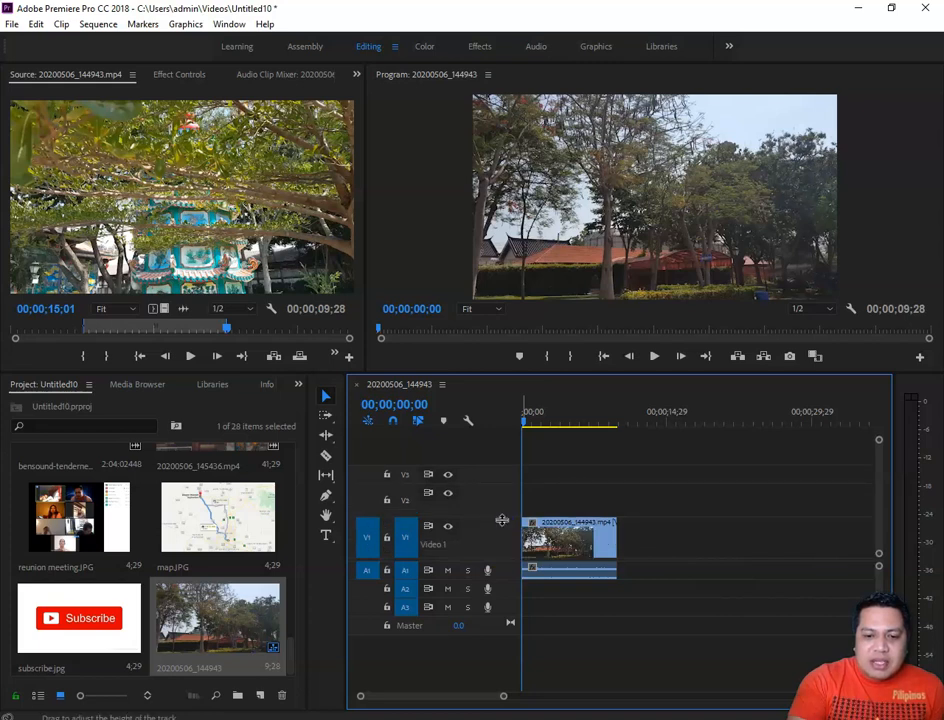
- Reduce the height of video track V1 and even out the heights of tracks V1, V2 and V3
mouse_move(488, 517)
left_mouse_down()
mouse_move(489, 536)
mouse_move(489, 494)
left_mouse_up()
mouse_move(508, 579)
left_mouse_down()
mouse_move(503, 626)
mouse_move(502, 580)
mouse_move(504, 588)
left_mouse_up()
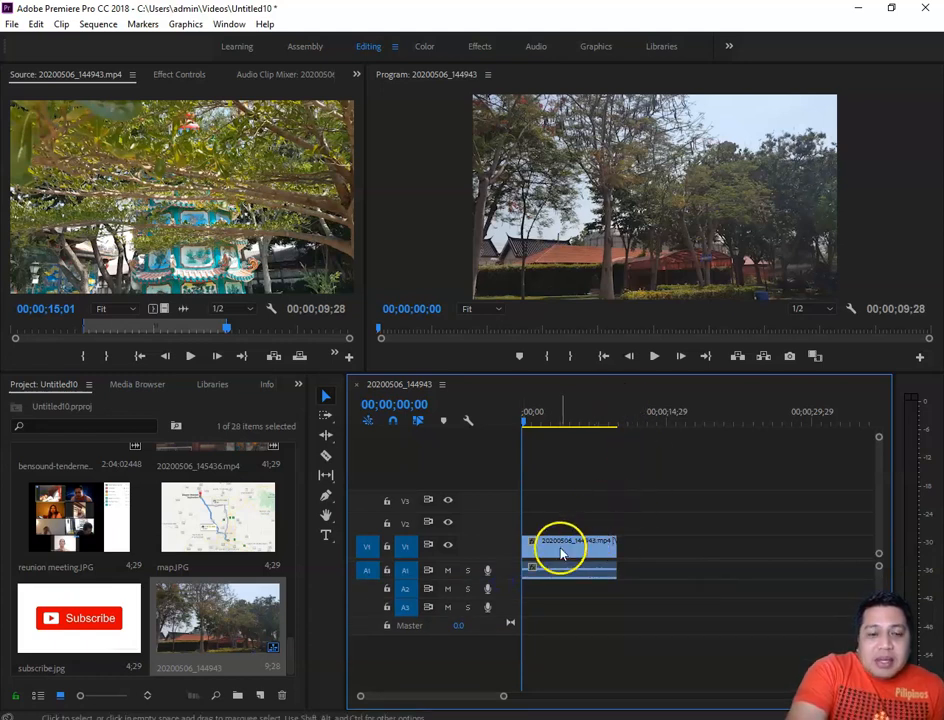
- Place map.JPG on V2 right after the first clip, and 20200506_145436.mp4 on V3 and A3 directly after the map
left_click_drag(193, 523, 632, 525)
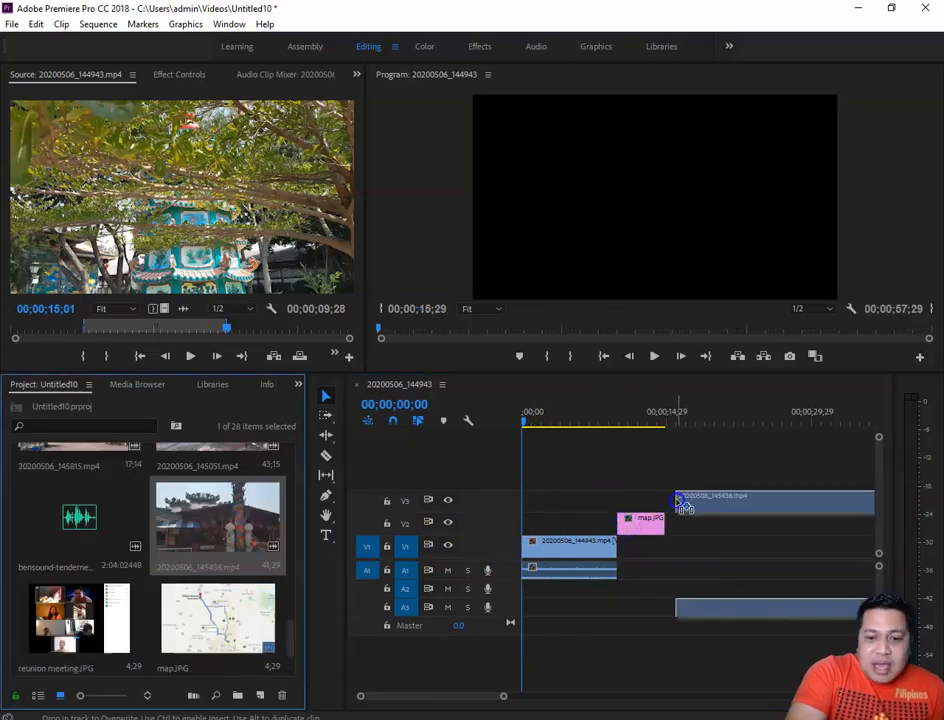
left_click_drag(670, 598, 640, 596)
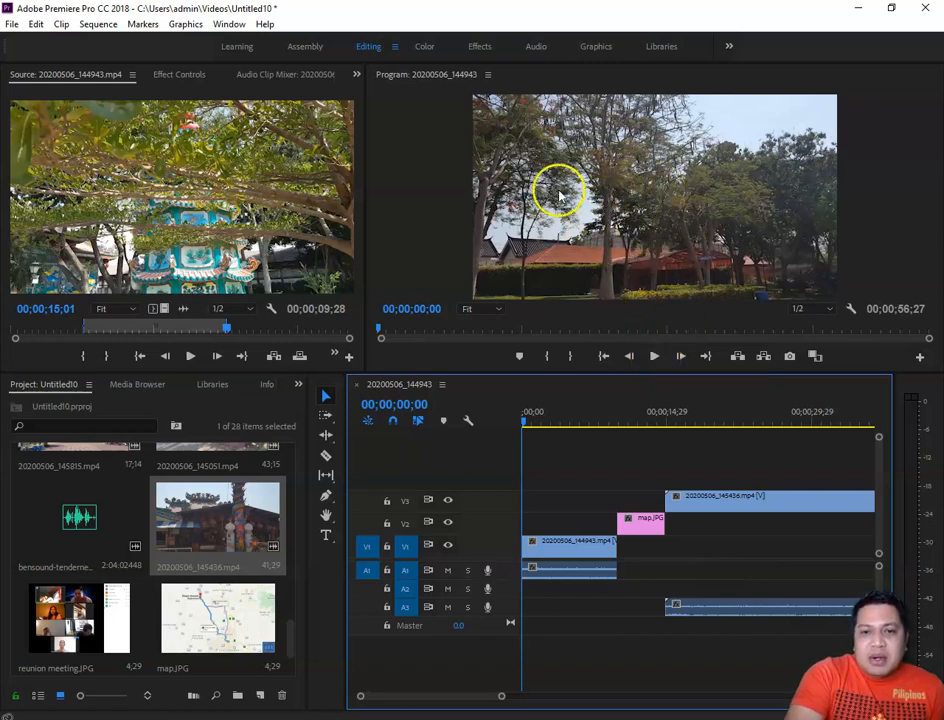
- Play the sequence from its start through the first clip and stop on the map image
left_click(655, 357)
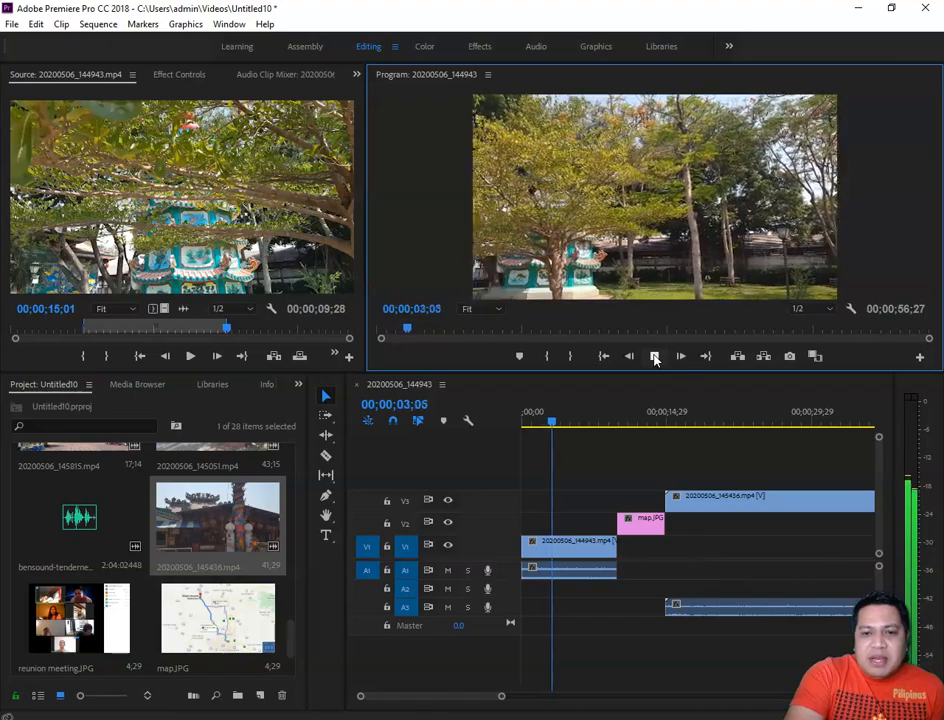
left_click(651, 356)
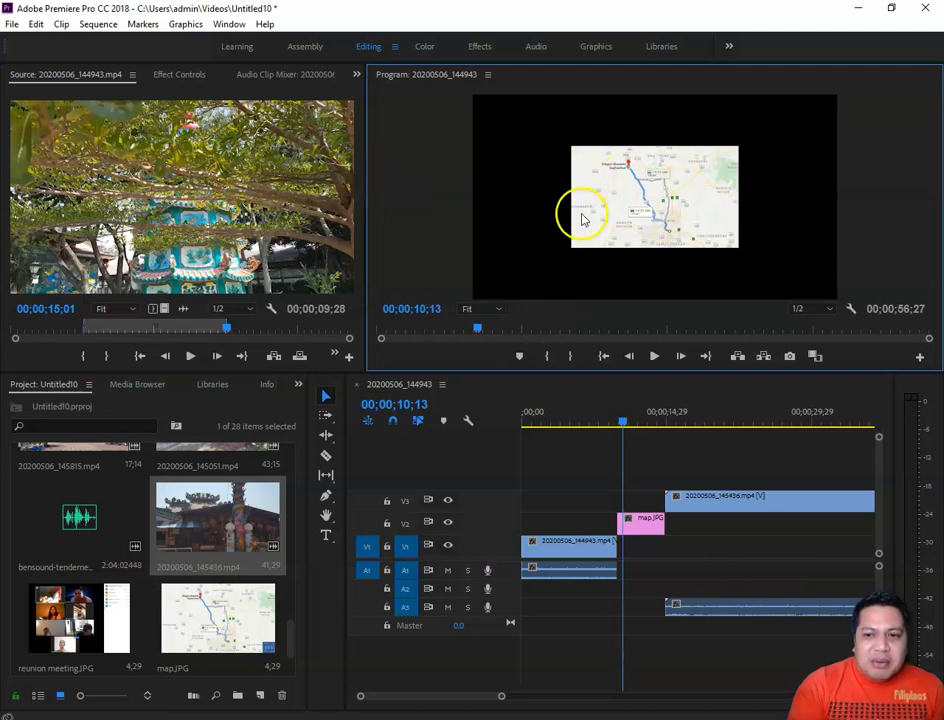
- Examine the Tools panel and the audio meters during sequence playback, and park the playhead at 00;00;04;16 in the first clip
left_click(328, 577)
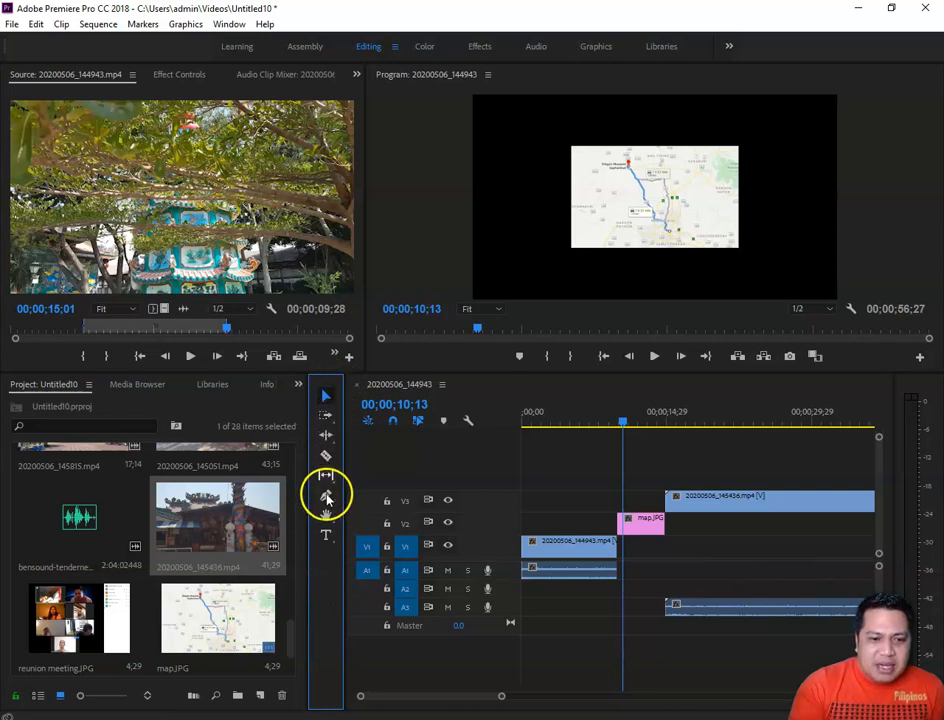
left_click(918, 388)
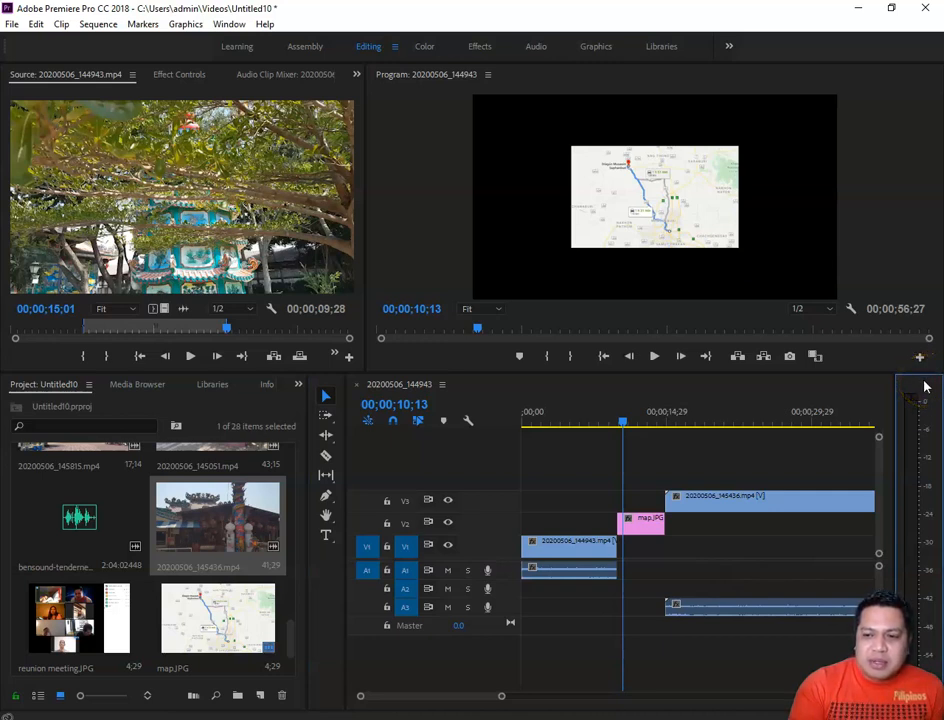
left_click(654, 356)
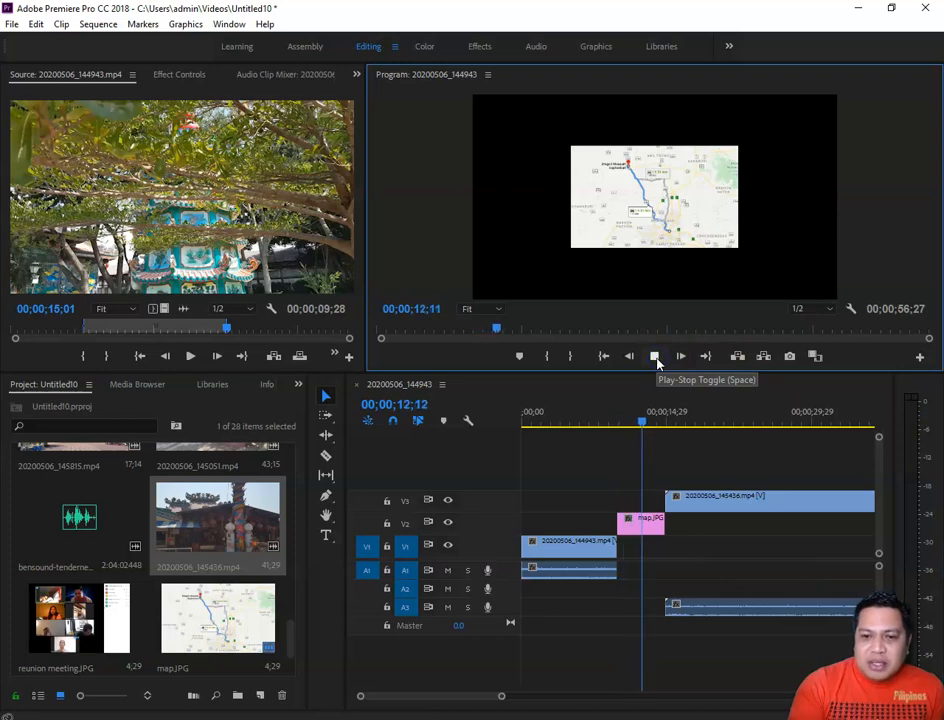
left_click(650, 362)
left_click(654, 357)
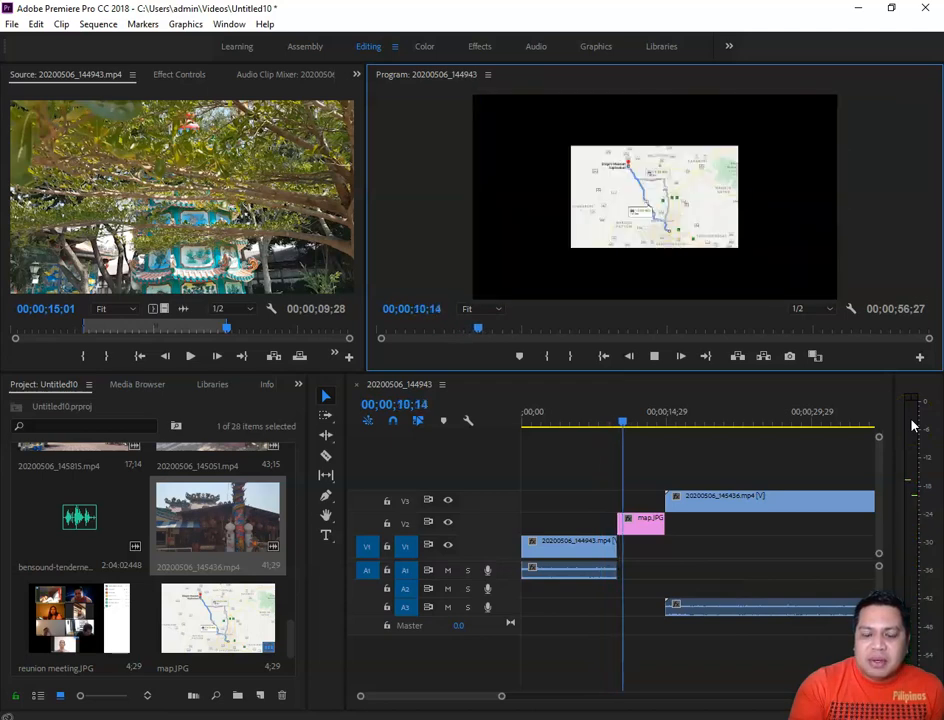
left_click(652, 357)
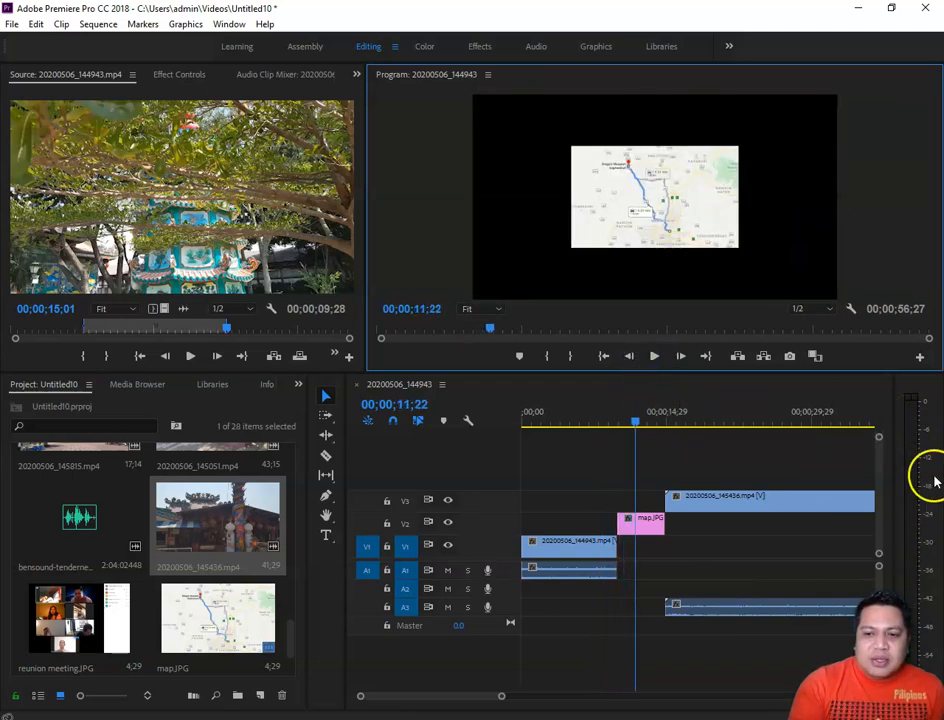
left_click_drag(638, 427, 567, 433)
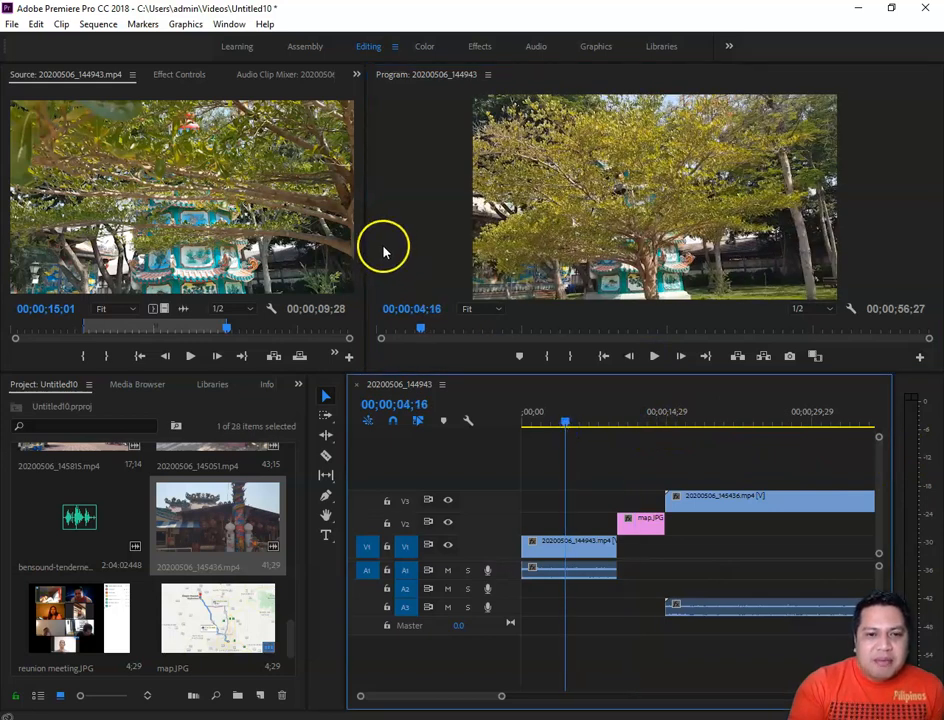
- Narrow the Source monitor to widen the Program monitor, and enlarge the timeline area by making both monitors shorter
mouse_move(366, 229)
left_mouse_down()
mouse_move(497, 232)
mouse_move(442, 247)
mouse_move(323, 253)
mouse_move(351, 242)
left_mouse_up()
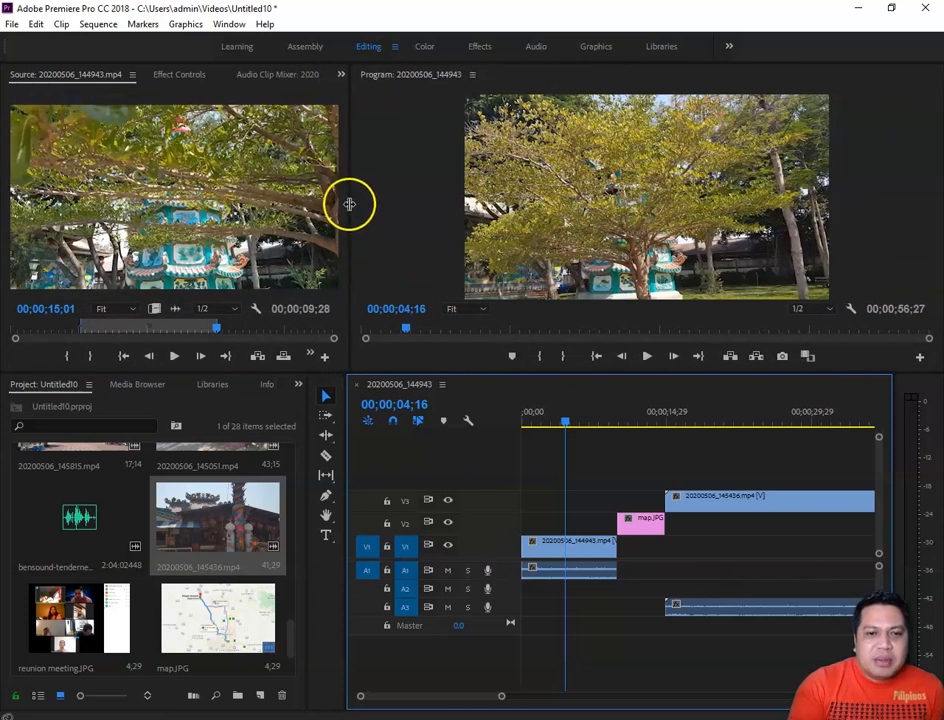
left_click_drag(349, 204, 316, 191)
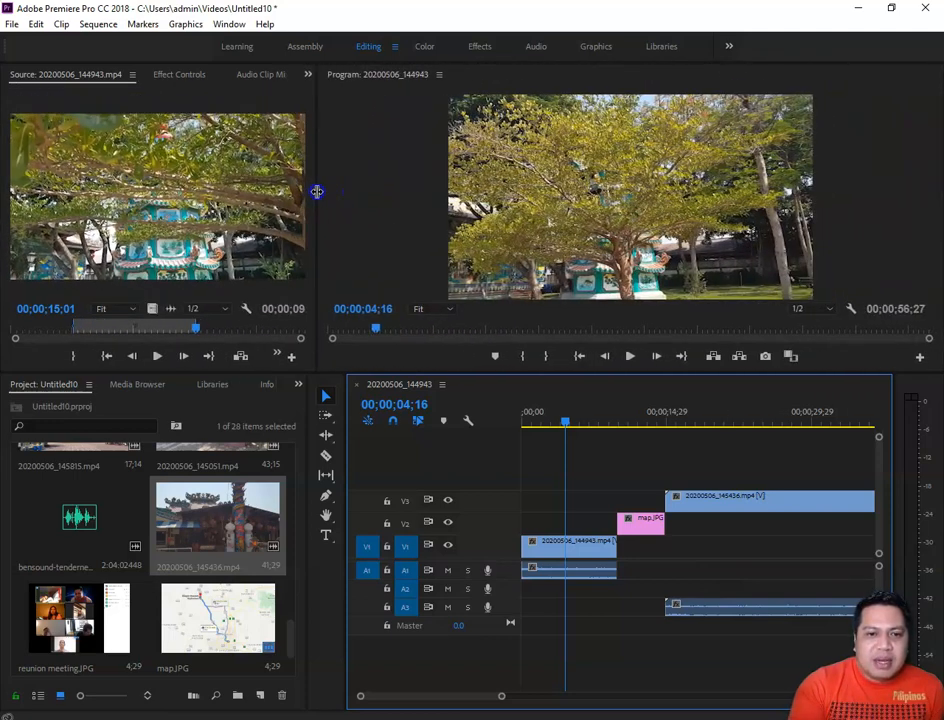
left_click_drag(438, 373, 455, 317)
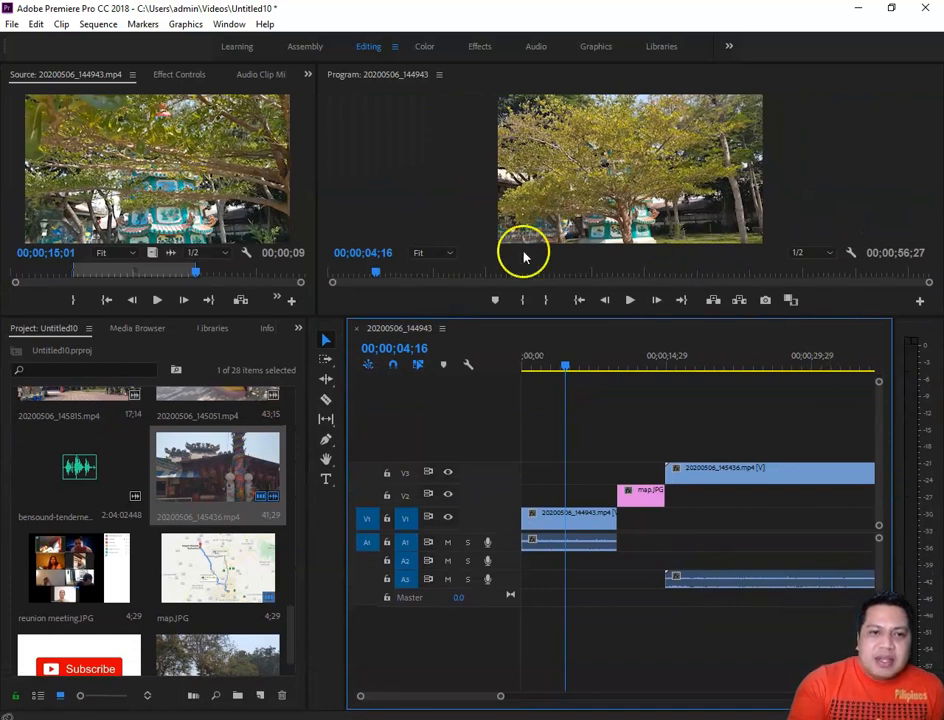